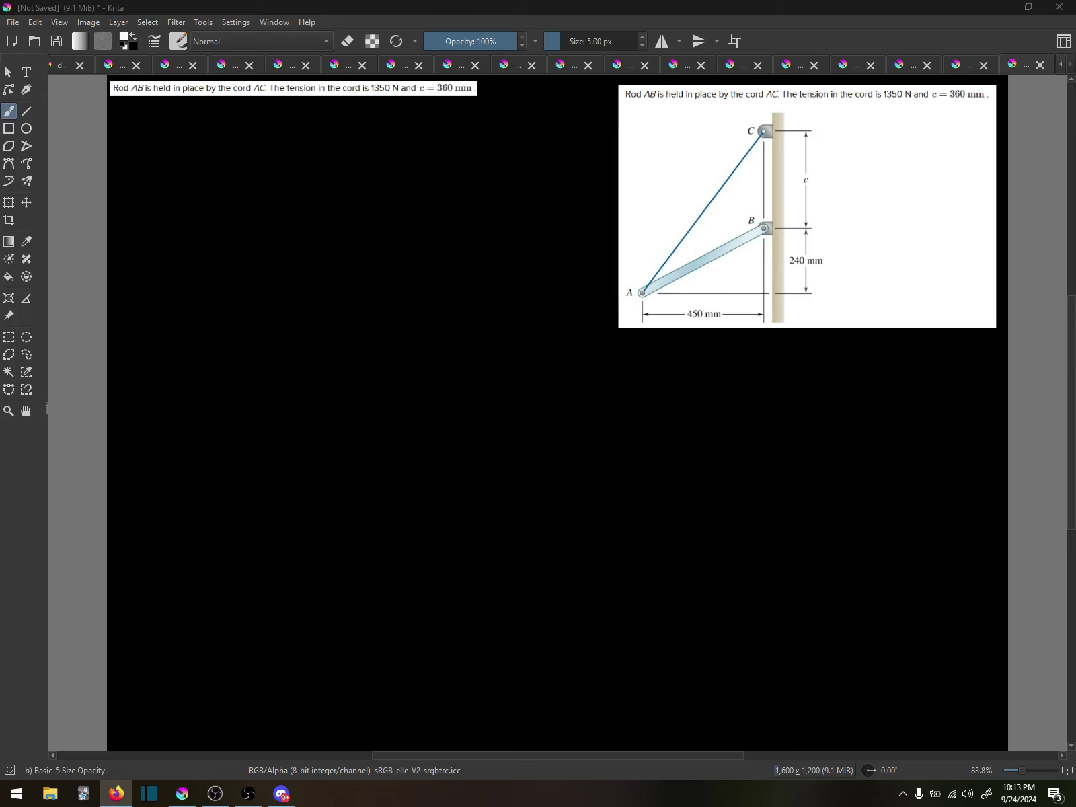
Step: Handwrite 'TAC = 1350' in white at the top left of the black canvas
left_click(120, 144)
mouse_move(112, 135)
left_mouse_down()
mouse_move(147, 129)
mouse_move(123, 162)
mouse_move(142, 161)
left_mouse_up()
mouse_move(130, 160)
left_mouse_down()
mouse_move(154, 162)
mouse_move(180, 141)
left_mouse_up()
mouse_move(162, 146)
left_mouse_down()
mouse_move(183, 154)
mouse_move(213, 139)
mouse_move(210, 154)
mouse_move(231, 136)
left_mouse_up()
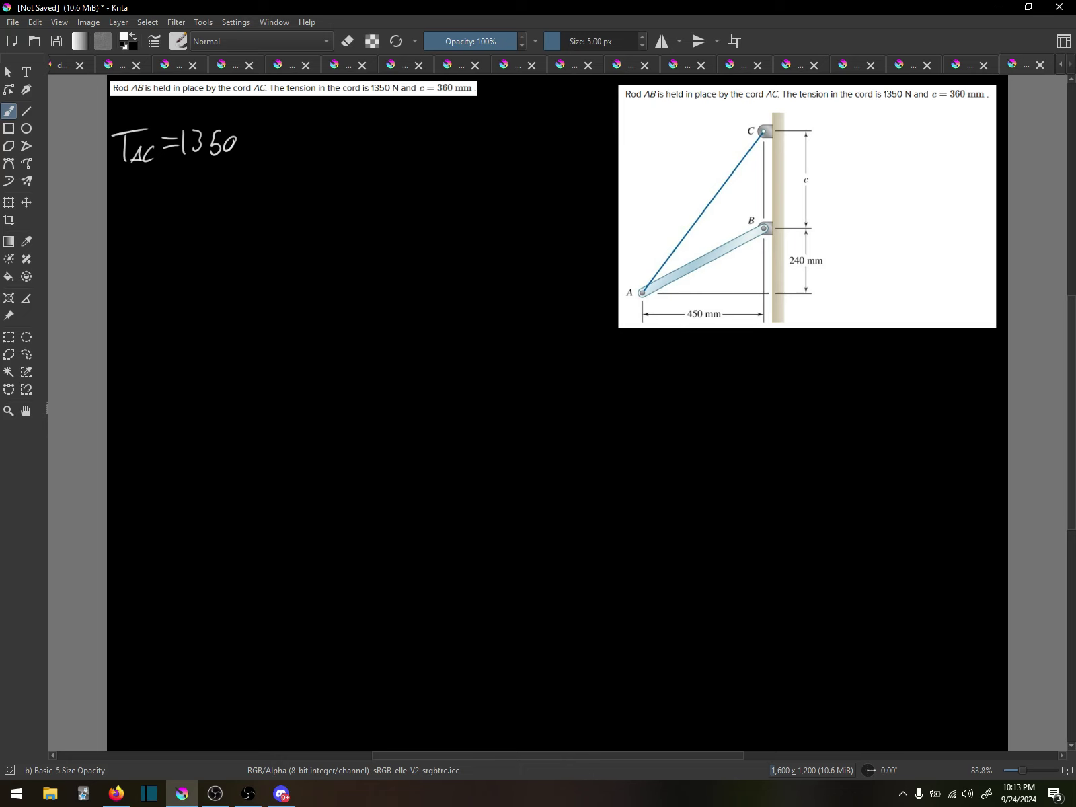
Step: Write 360 mm in black beside the c dimension, then switch the colour back to white
right_click(693, 211)
key("d")
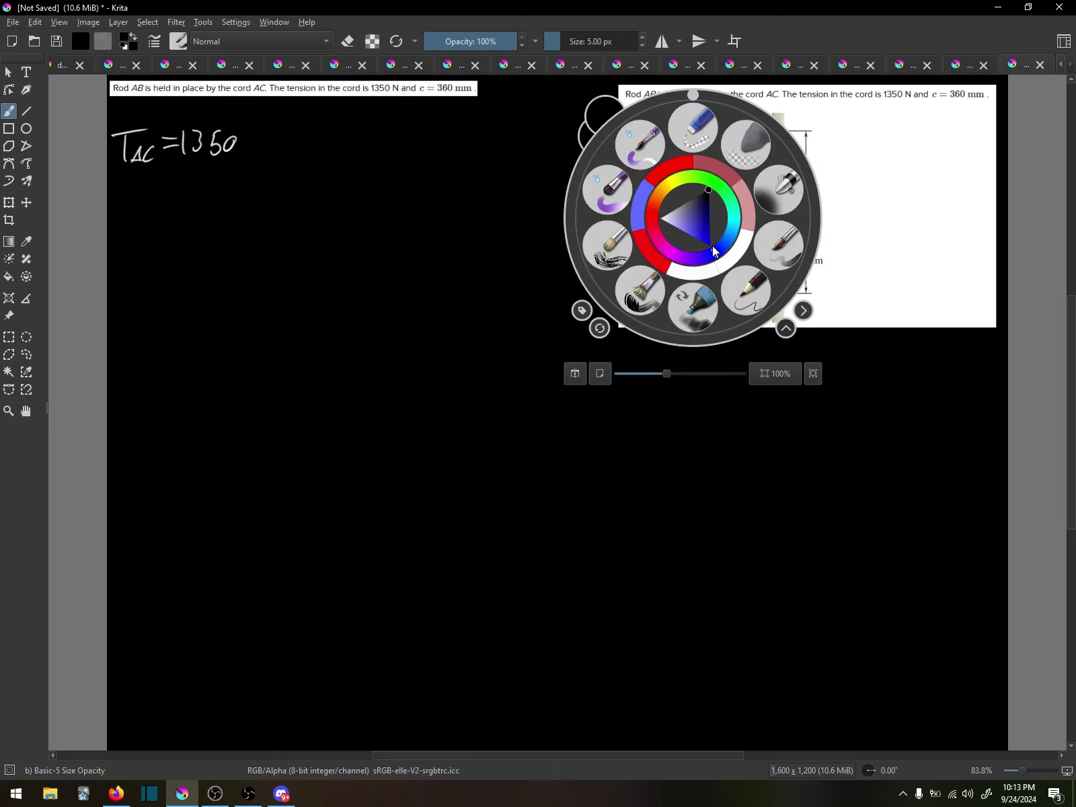
right_click(735, 256)
right_click(746, 218)
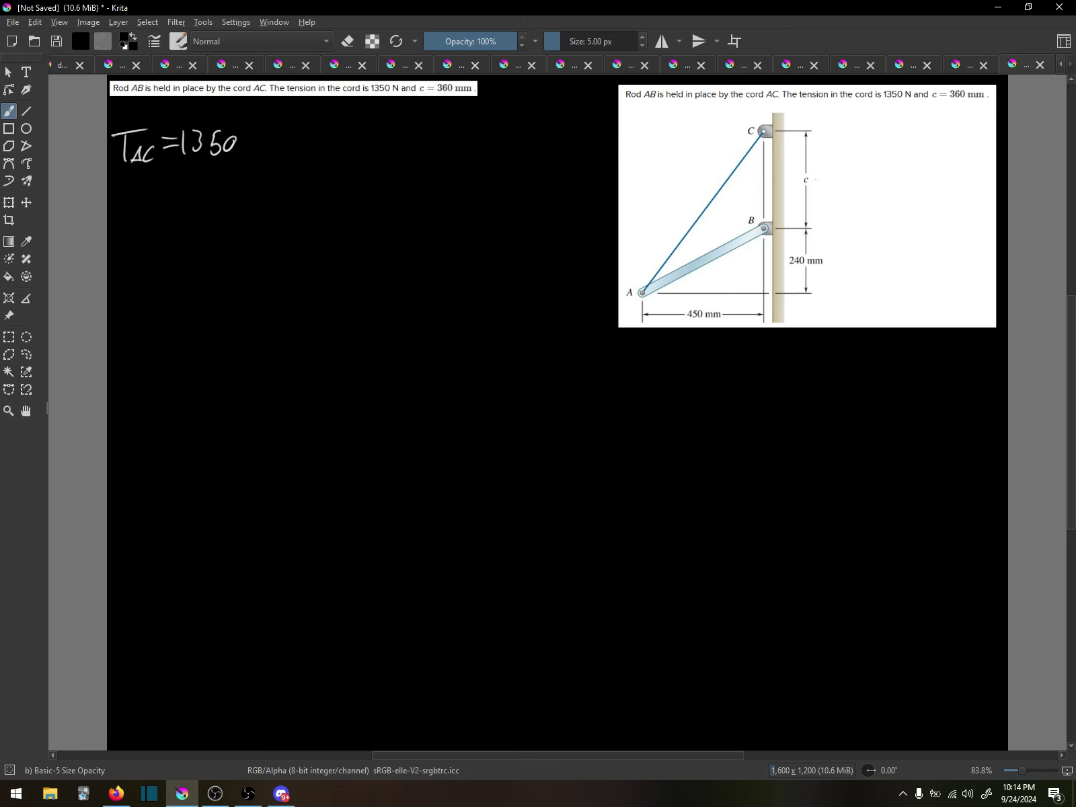
mouse_move(815, 175)
left_mouse_down()
mouse_move(814, 194)
mouse_move(844, 178)
mouse_move(881, 196)
left_mouse_up()
right_click(805, 216)
left_click(774, 218)
right_click(729, 226)
Step: Draw black angle arcs labelled θC and θB at point A, then restore white
right_click(649, 306)
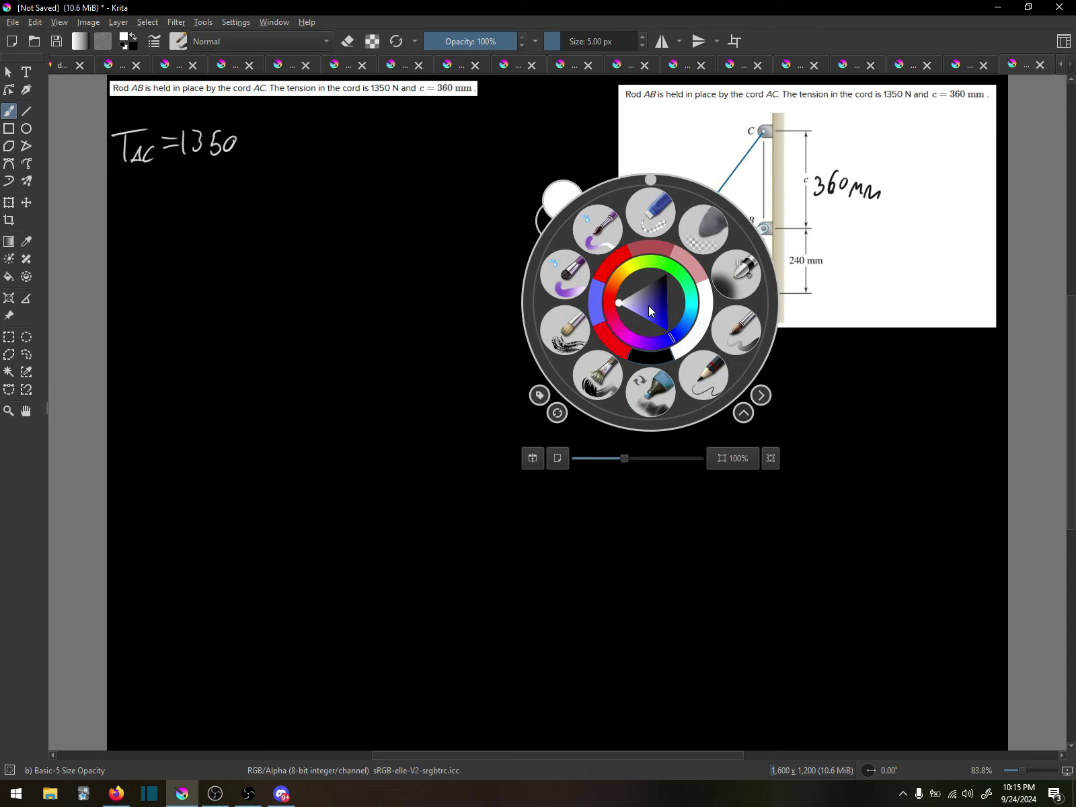
mouse_move(646, 308)
left_mouse_down()
mouse_move(668, 275)
mouse_move(710, 281)
left_mouse_up()
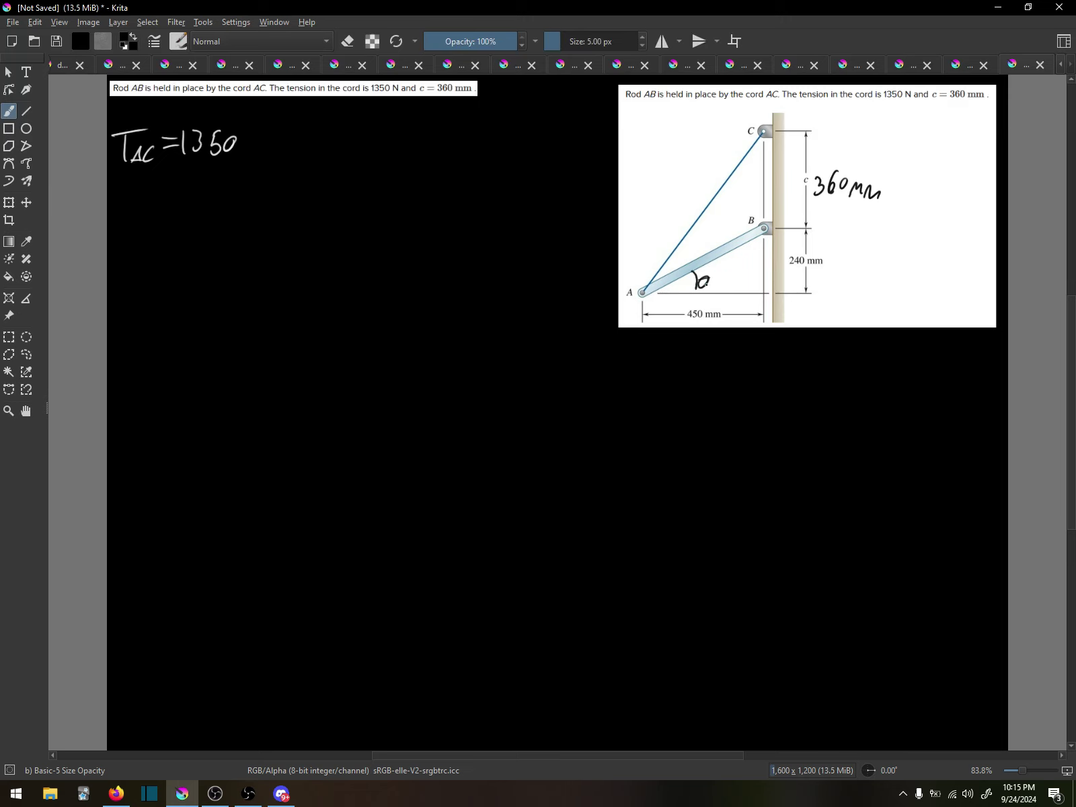
key("ctrl+z")
left_click_drag(699, 282, 710, 283)
left_click_drag(707, 284, 706, 295)
mouse_move(664, 266)
left_mouse_down()
mouse_move(678, 292)
mouse_move(686, 256)
mouse_move(689, 266)
left_mouse_up()
key("ctrl+z")
right_click(652, 268)
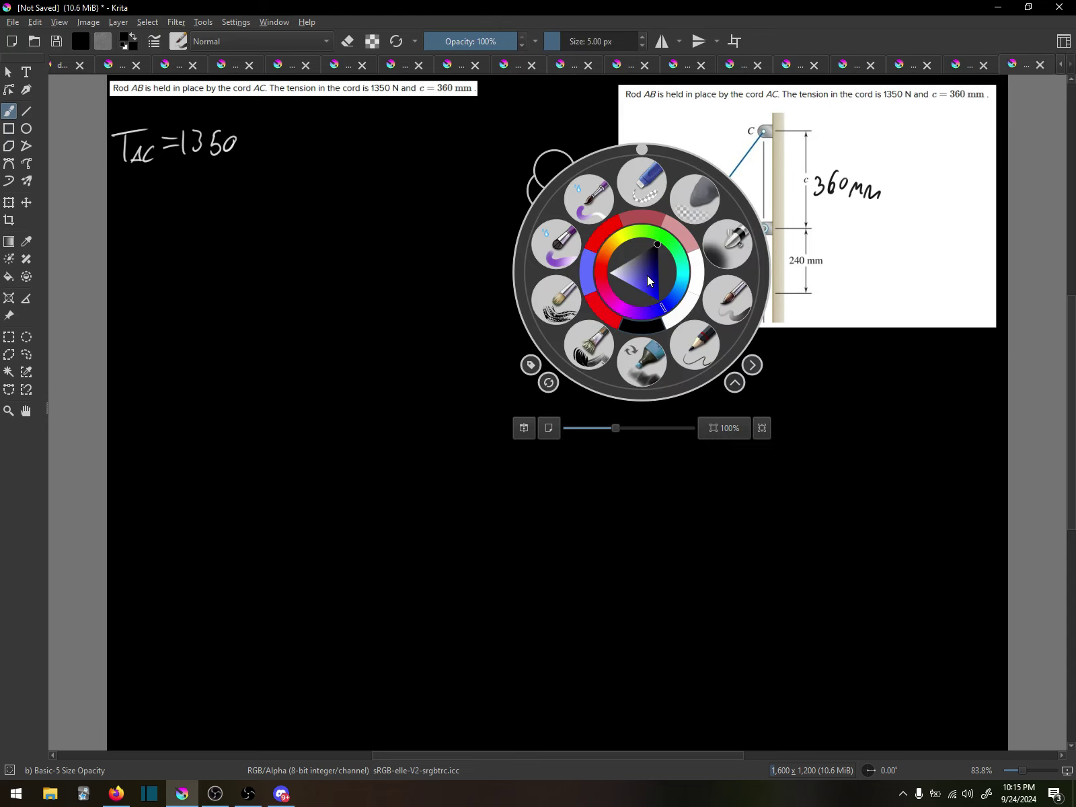
left_click(586, 290)
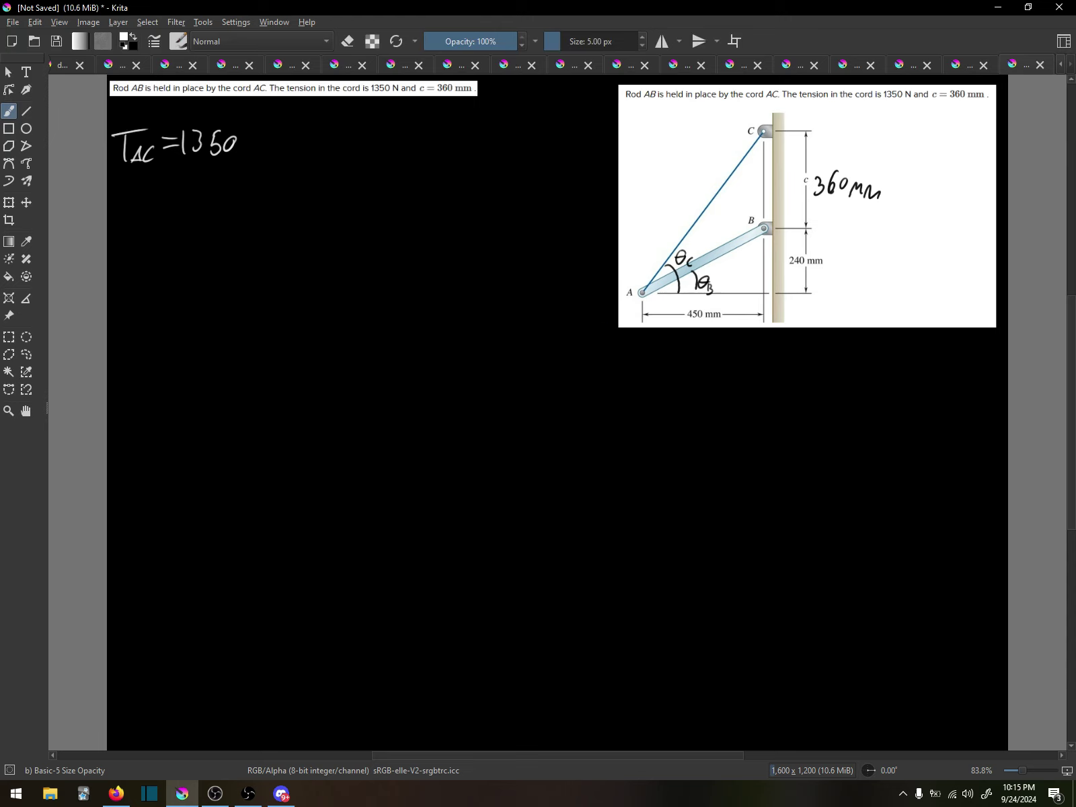
Step: Write the moment equation M = r x F near the top of the canvas
mouse_move(408, 151)
left_mouse_down()
mouse_move(418, 131)
mouse_move(431, 149)
left_mouse_up()
mouse_move(435, 136)
left_mouse_down()
mouse_move(449, 132)
mouse_move(464, 152)
left_mouse_up()
mouse_move(493, 130)
left_mouse_down()
mouse_move(488, 151)
mouse_move(519, 153)
left_mouse_up()
mouse_move(521, 131)
left_mouse_down()
mouse_move(538, 126)
mouse_move(535, 137)
left_mouse_up()
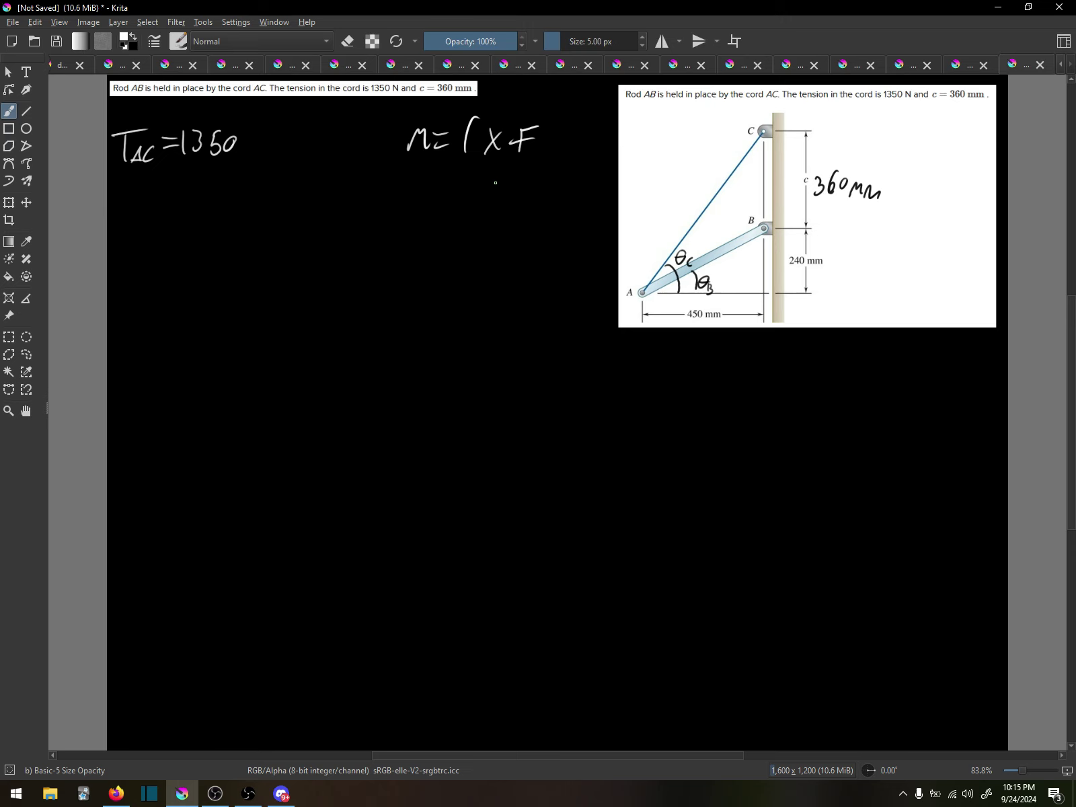
Step: Add upward arrows under F and r, labelled AC and AB, removing an extra arrow
left_click_drag(496, 187, 521, 165)
left_click_drag(481, 218, 513, 222)
left_click_drag(451, 192, 456, 164)
left_click_drag(435, 198, 429, 215)
left_click_drag(435, 198, 439, 207)
left_click_drag(447, 199, 449, 217)
left_click_drag(470, 303, 497, 242)
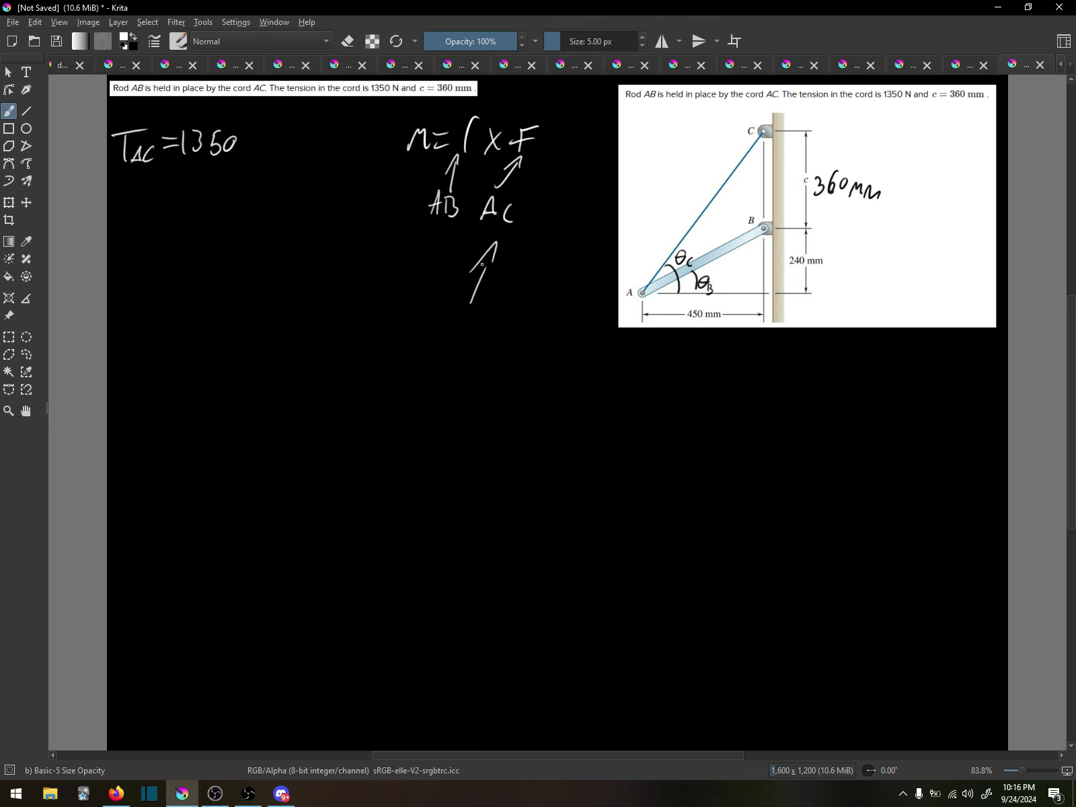
key("ctrl+z")
key("ctrl+z")
Step: Write the fraction 600/450 wrapped in tan⁻¹[ ] below the diagram
mouse_move(715, 380)
left_mouse_down()
mouse_move(714, 397)
mouse_move(746, 385)
left_mouse_up()
mouse_move(697, 422)
left_mouse_down()
mouse_move(754, 408)
mouse_move(707, 458)
mouse_move(727, 444)
mouse_move(721, 455)
left_mouse_up()
left_click_drag(742, 441, 742, 443)
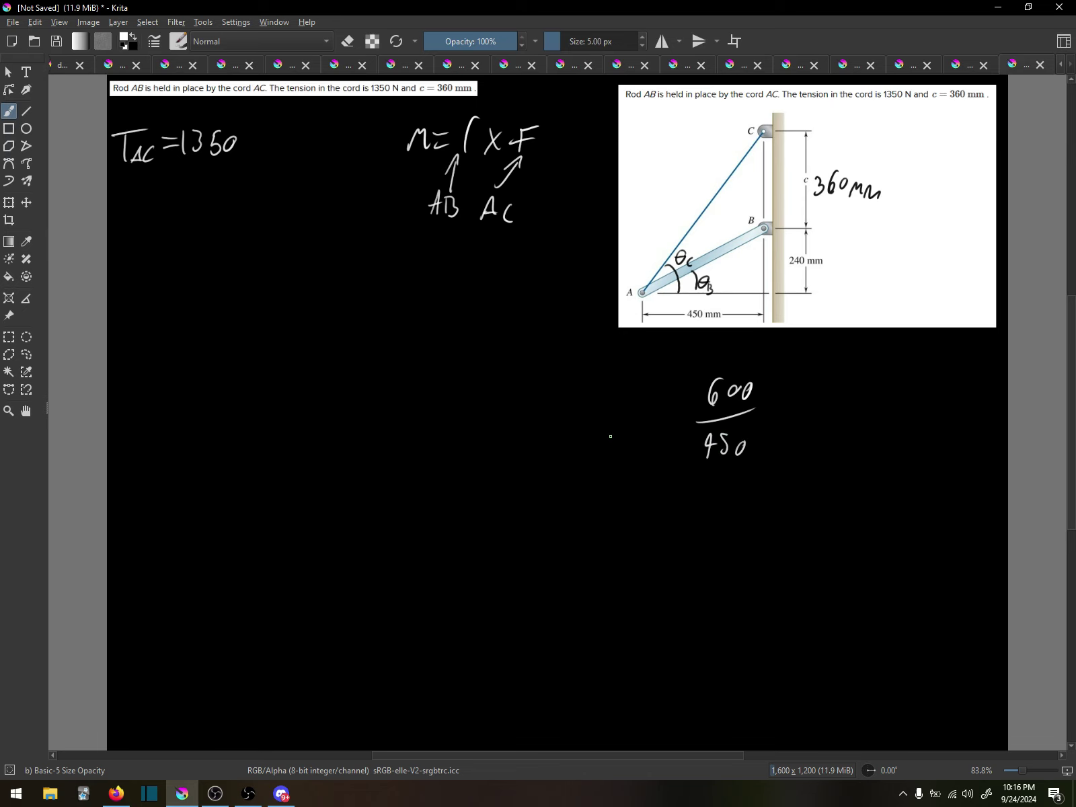
mouse_move(608, 412)
left_mouse_down()
mouse_move(609, 442)
mouse_move(617, 425)
left_mouse_up()
mouse_move(628, 428)
left_mouse_down()
mouse_move(643, 443)
mouse_move(653, 410)
mouse_move(661, 418)
left_mouse_up()
mouse_move(699, 371)
left_mouse_down()
mouse_move(679, 373)
mouse_move(686, 459)
left_mouse_up()
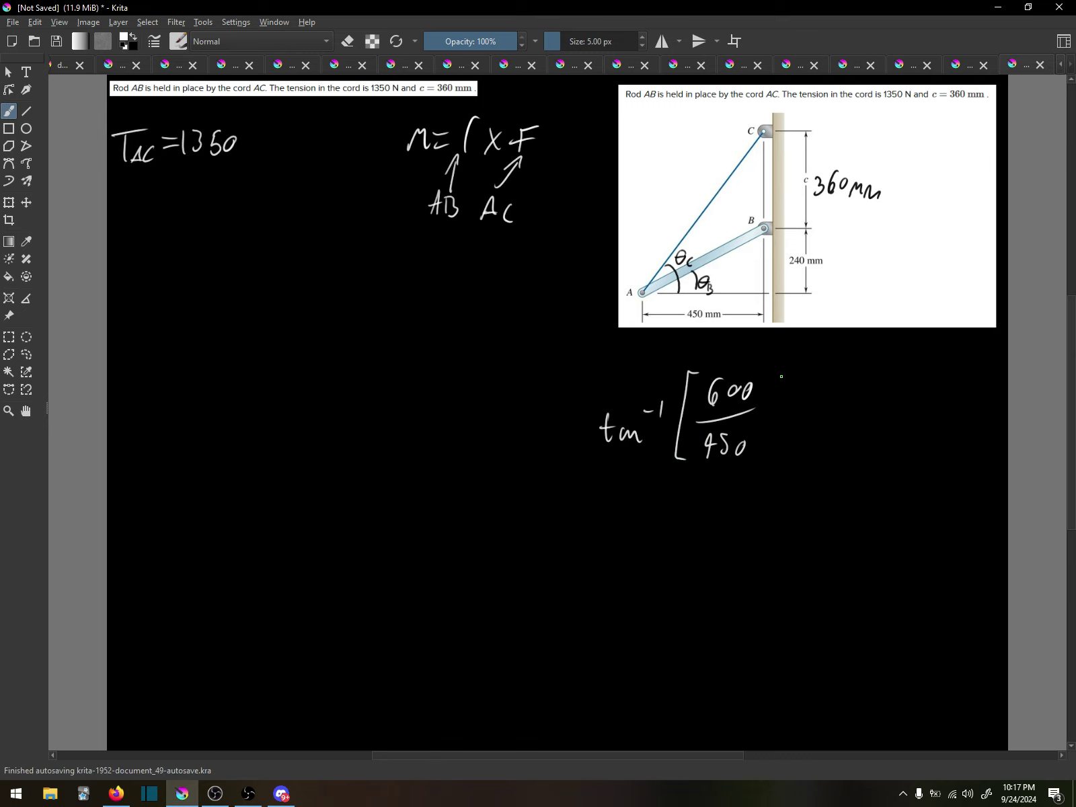
mouse_move(766, 369)
left_mouse_down()
mouse_move(779, 431)
mouse_move(763, 451)
left_mouse_up()
Step: Add '= 53.13' after the bracket and label it θC
left_click_drag(797, 402, 813, 402)
left_click_drag(795, 418, 810, 416)
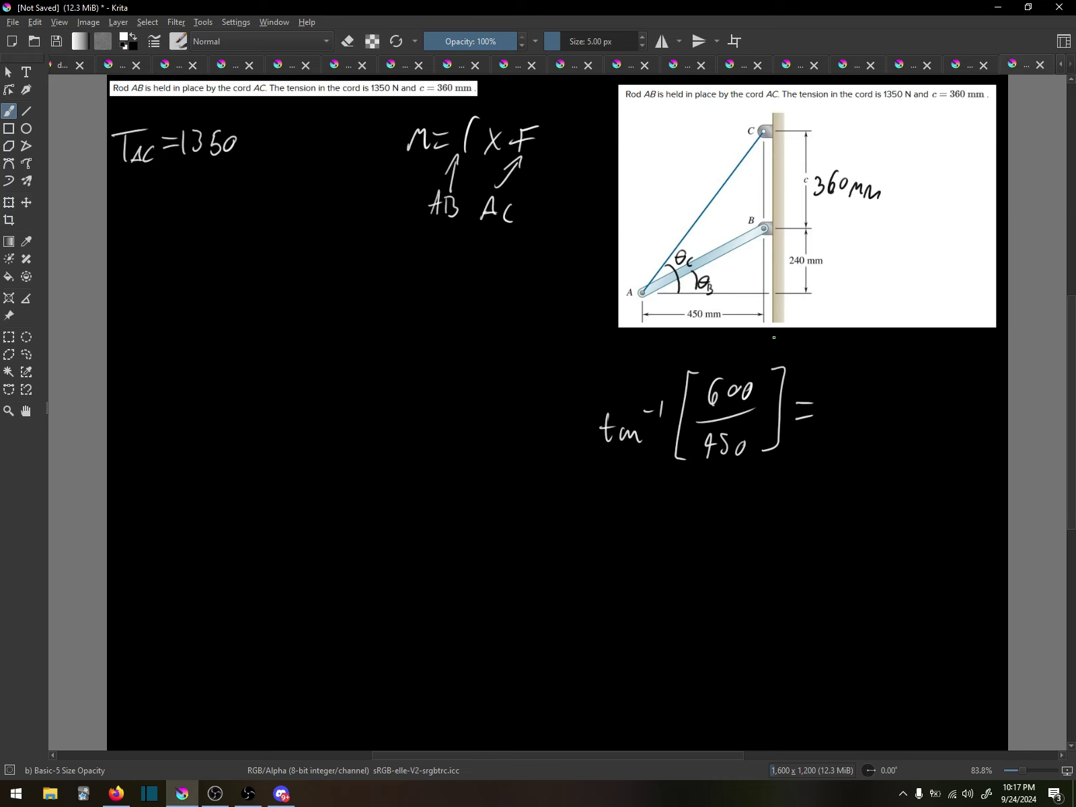
mouse_move(843, 392)
left_mouse_down()
mouse_move(829, 416)
mouse_move(860, 416)
mouse_move(856, 426)
mouse_move(888, 427)
mouse_move(901, 404)
mouse_move(896, 430)
left_mouse_up()
left_click(874, 423)
mouse_move(959, 401)
left_mouse_down()
mouse_move(950, 428)
mouse_move(961, 414)
mouse_move(965, 445)
left_mouse_up()
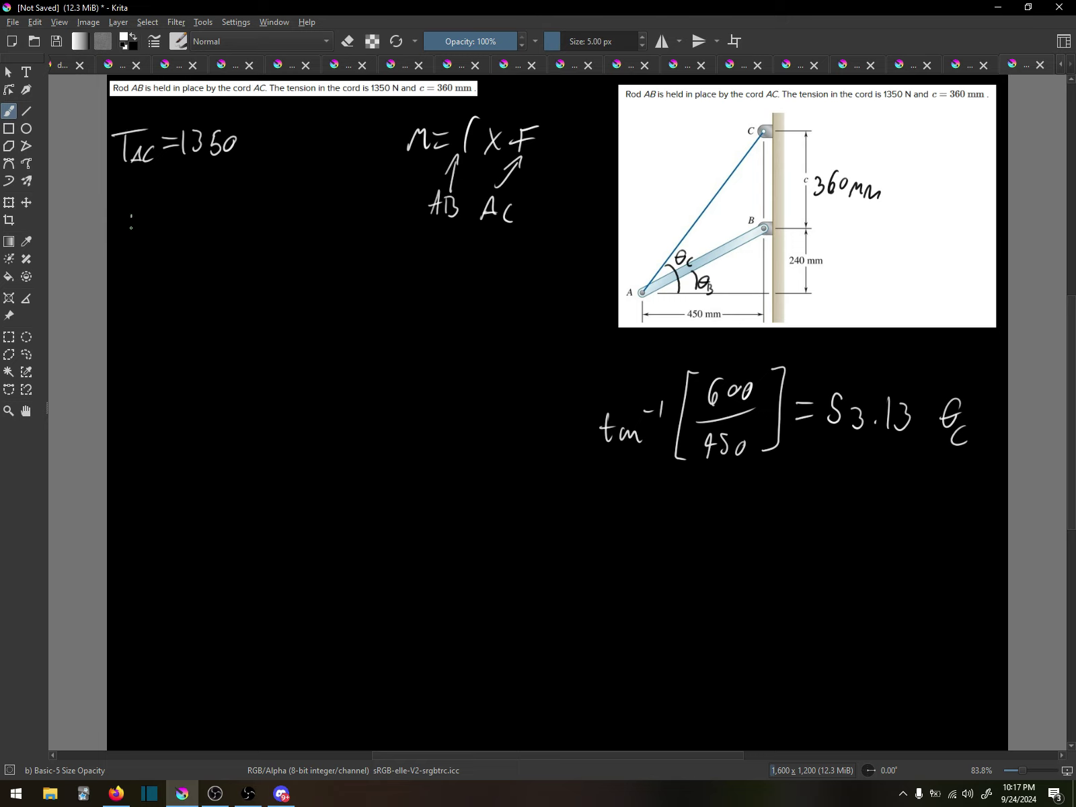
Step: Write the X: and Y: component labels below TAC = 1350, undoing stray strokes
left_click_drag(131, 228, 139, 246)
key("ctrl+z")
key("ctrl+z")
mouse_move(122, 215)
left_mouse_down()
mouse_move(138, 253)
mouse_move(120, 254)
mouse_move(129, 297)
left_mouse_up()
key("ctrl+z")
left_click_drag(136, 280, 125, 316)
mouse_move(158, 224)
left_mouse_down()
mouse_move(157, 251)
mouse_move(173, 234)
left_mouse_up()
left_click(142, 306)
Step: Write 1350 sin(53.13) after Y: and '= 810' after the cosine term
key("ctrl+z")
Step: Write 1350 cos(53.13) after X:
mouse_move(167, 227)
left_mouse_down()
mouse_move(191, 232)
mouse_move(186, 245)
mouse_move(239, 234)
left_mouse_up()
mouse_move(263, 227)
left_mouse_down()
mouse_move(287, 222)
mouse_move(287, 236)
mouse_move(298, 225)
mouse_move(310, 241)
mouse_move(332, 225)
mouse_move(341, 252)
left_mouse_up()
left_click(269, 236)
left_click(311, 240)
left_click_drag(153, 284, 152, 310)
mouse_move(161, 288)
left_mouse_down()
mouse_move(220, 304)
mouse_move(237, 287)
mouse_move(228, 308)
left_mouse_up()
key("ctrl+z")
left_click_drag(228, 290, 228, 290)
mouse_move(235, 306)
left_mouse_down()
mouse_move(273, 292)
mouse_move(287, 313)
left_mouse_up()
left_click_drag(294, 311, 311, 316)
mouse_move(330, 288)
left_mouse_down()
mouse_move(336, 299)
mouse_move(324, 313)
left_mouse_up()
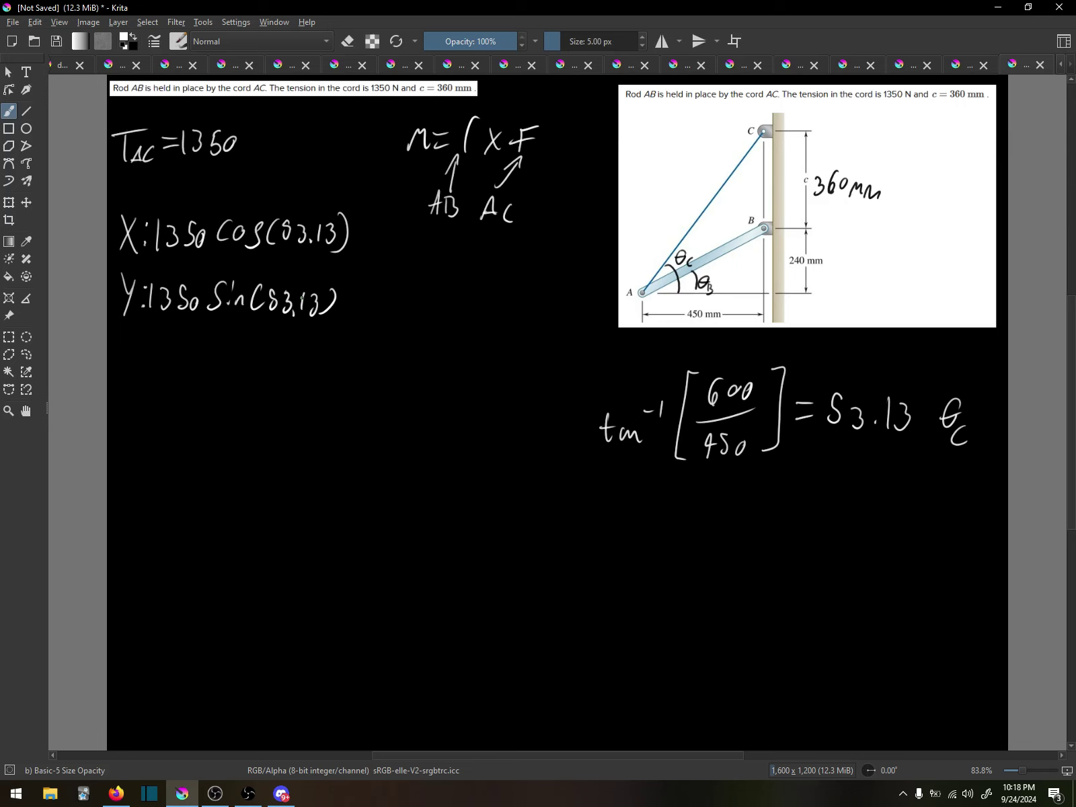
mouse_move(353, 226)
left_mouse_down()
mouse_move(369, 225)
mouse_move(368, 237)
mouse_move(381, 228)
mouse_move(395, 254)
mouse_move(406, 247)
left_mouse_up()
Step: Write '= 1080' after the sine term as the Y component
left_click_drag(344, 300, 362, 298)
left_click_drag(345, 314, 372, 316)
mouse_move(383, 294)
left_mouse_down()
mouse_move(379, 308)
mouse_move(386, 296)
left_mouse_up()
mouse_move(403, 291)
left_mouse_down()
mouse_move(400, 313)
mouse_move(412, 313)
left_mouse_up()
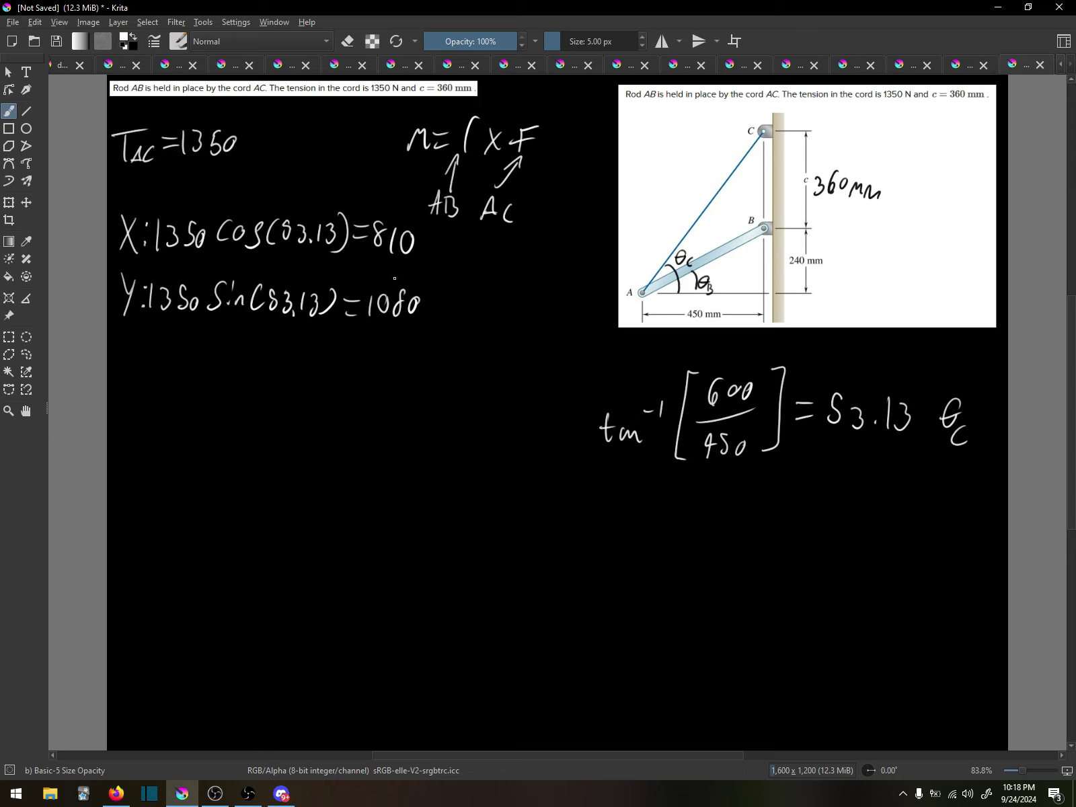
Step: Tag 810 and 1080 each with F and a small upward arrow, undoing a hooked stroke
left_click_drag(438, 233, 428, 257)
mouse_move(437, 234)
left_mouse_down()
mouse_move(447, 233)
mouse_move(442, 248)
left_mouse_up()
left_click_drag(450, 297, 442, 323)
mouse_move(449, 299)
left_mouse_down()
mouse_move(460, 297)
mouse_move(453, 309)
left_mouse_up()
mouse_move(455, 260)
left_mouse_down()
mouse_move(455, 233)
mouse_move(464, 246)
left_mouse_up()
mouse_move(471, 297)
left_mouse_down()
mouse_move(460, 312)
mouse_move(482, 293)
mouse_move(469, 291)
mouse_move(477, 308)
left_mouse_up()
key("ctrl+z")
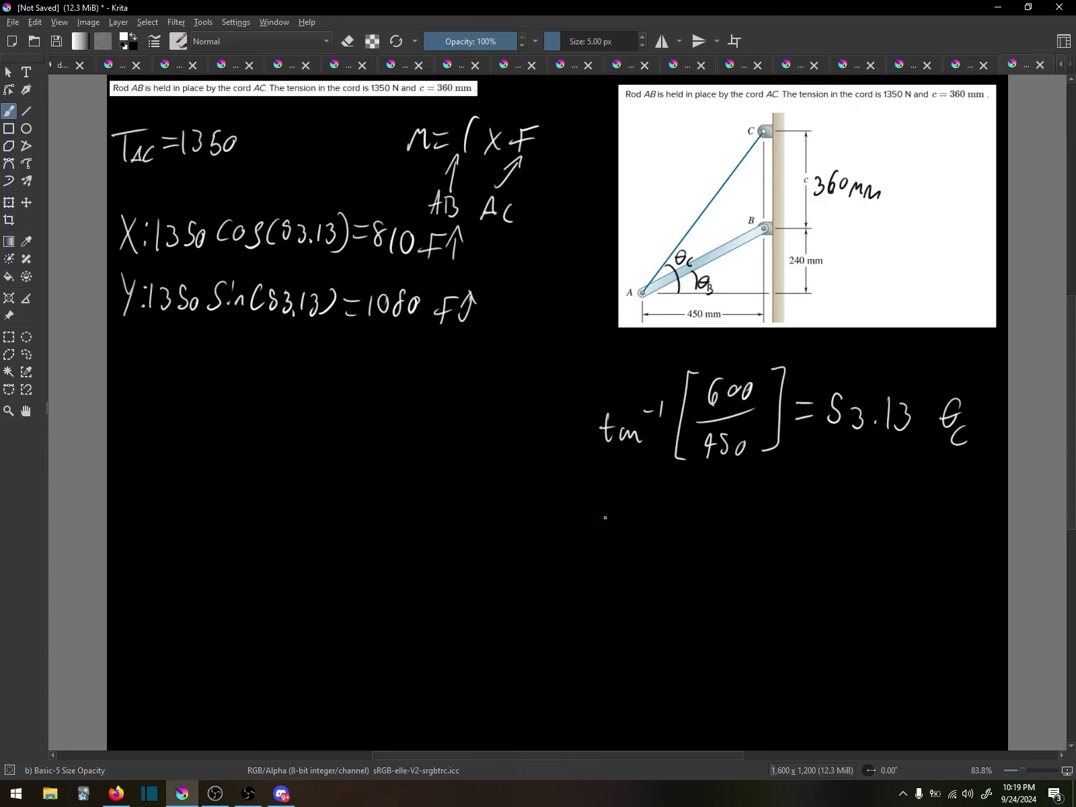
Step: Write tan⁻¹[240/450] = under the first inverse-tangent line
mouse_move(605, 506)
left_mouse_down()
mouse_move(600, 532)
mouse_move(623, 539)
left_mouse_up()
mouse_move(601, 529)
left_mouse_down()
mouse_move(644, 536)
mouse_move(652, 510)
mouse_move(695, 565)
mouse_move(746, 537)
mouse_move(715, 526)
mouse_move(734, 518)
left_mouse_up()
mouse_move(704, 564)
left_mouse_down()
mouse_move(710, 579)
mouse_move(727, 555)
mouse_move(721, 584)
left_mouse_up()
left_click_drag(734, 566, 733, 569)
mouse_move(747, 509)
left_mouse_down()
mouse_move(761, 505)
mouse_move(749, 579)
left_mouse_up()
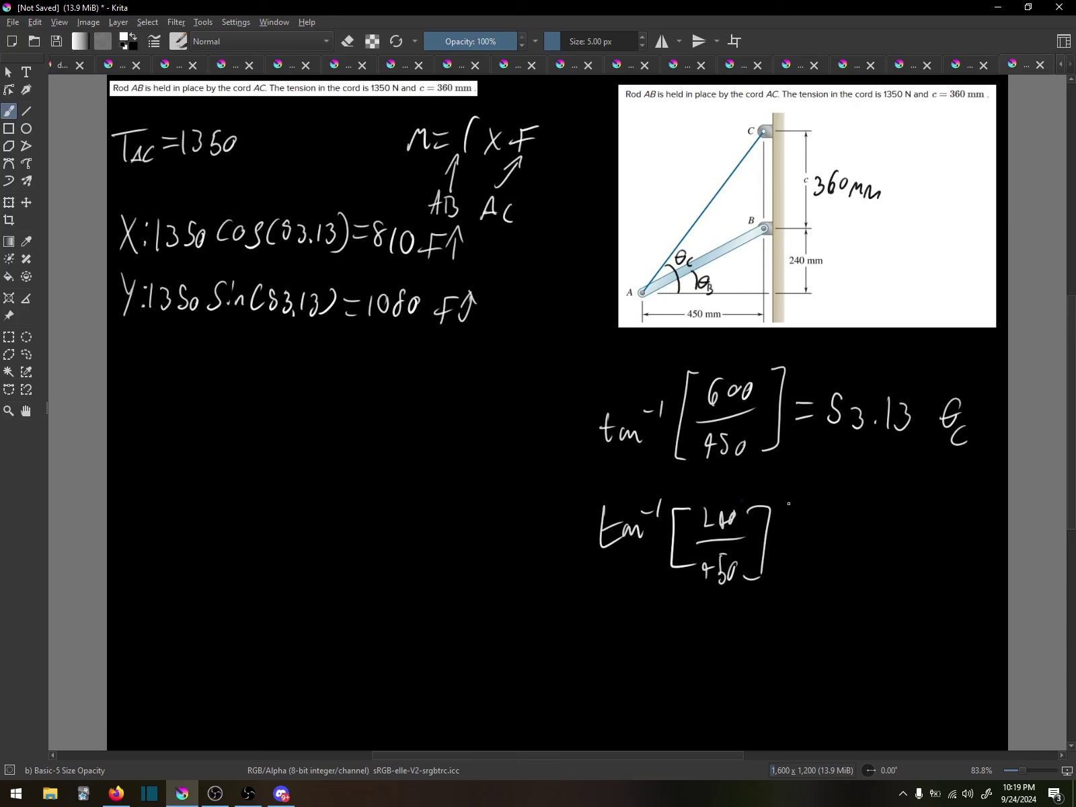
mouse_move(780, 532)
left_mouse_down()
mouse_move(814, 529)
mouse_move(806, 544)
left_mouse_up()
Step: Write 28.07 as the θB result and start a bracket on the left side
mouse_move(821, 535)
left_mouse_down()
mouse_move(841, 556)
mouse_move(854, 530)
mouse_move(887, 532)
left_mouse_up()
left_click(865, 554)
mouse_move(900, 529)
left_mouse_down()
mouse_move(910, 548)
mouse_move(944, 530)
mouse_move(955, 579)
left_mouse_up()
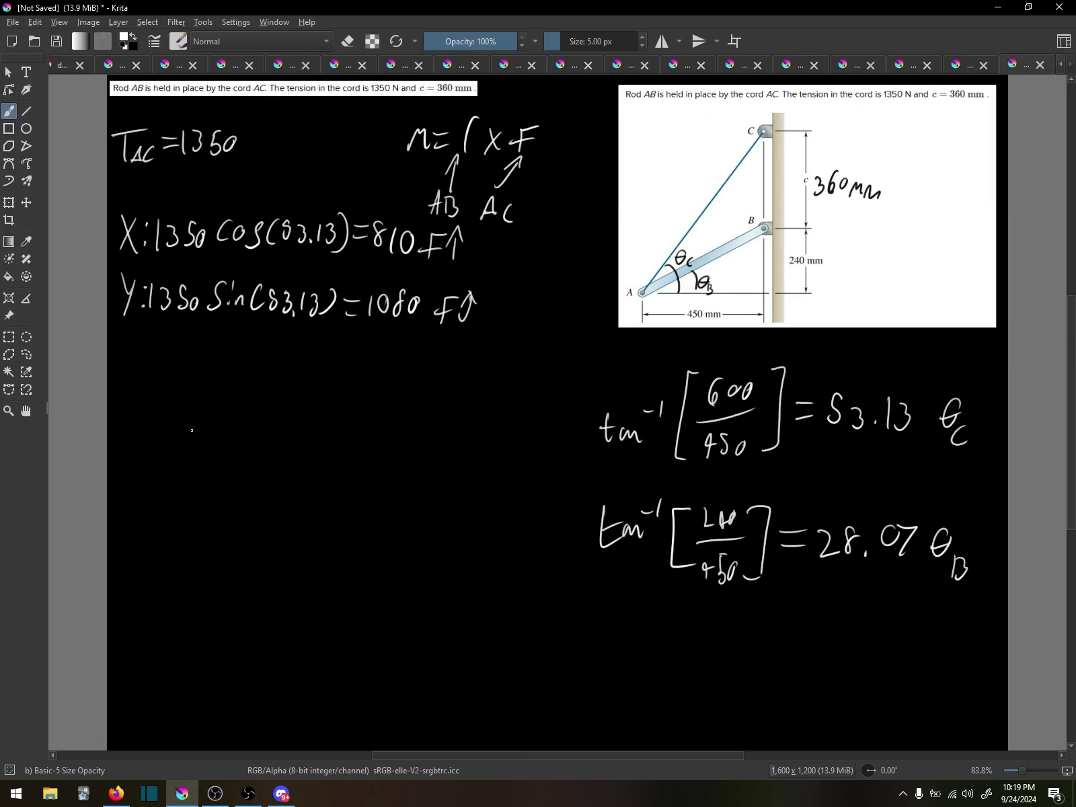
mouse_move(137, 387)
left_mouse_down()
mouse_move(167, 381)
mouse_move(139, 449)
mouse_move(175, 445)
left_mouse_up()
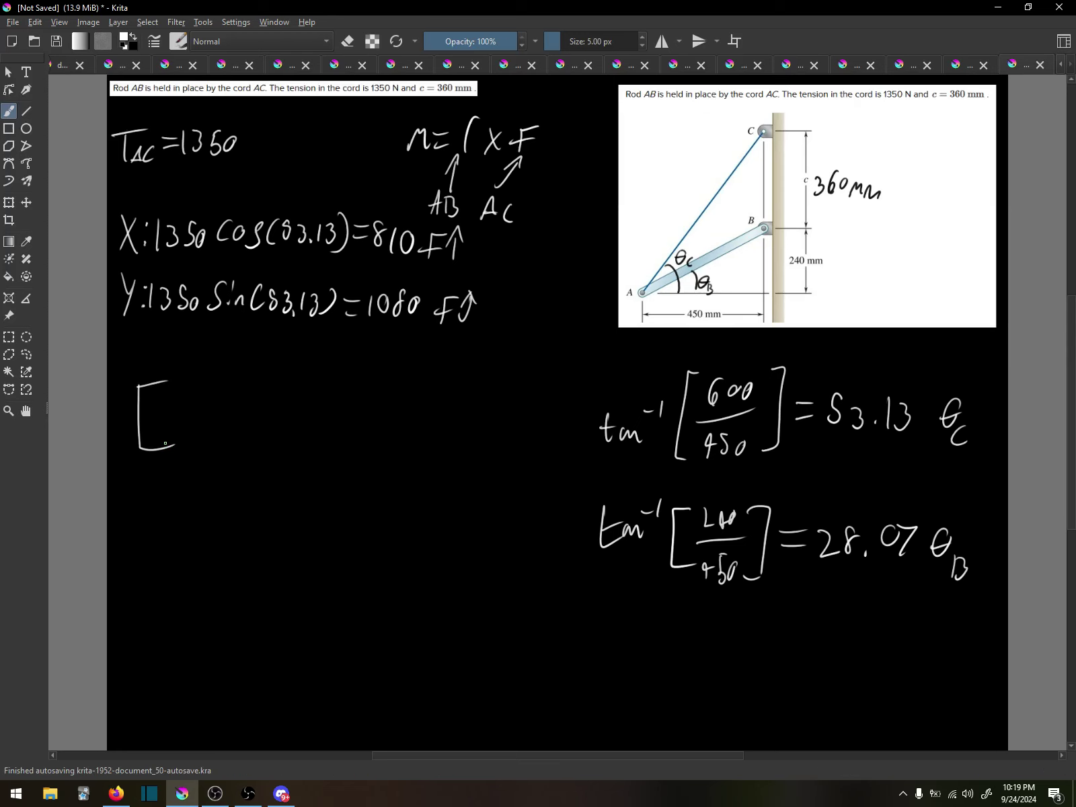
Step: Undo both strokes of the stray left-side bracket
key("ctrl+z")
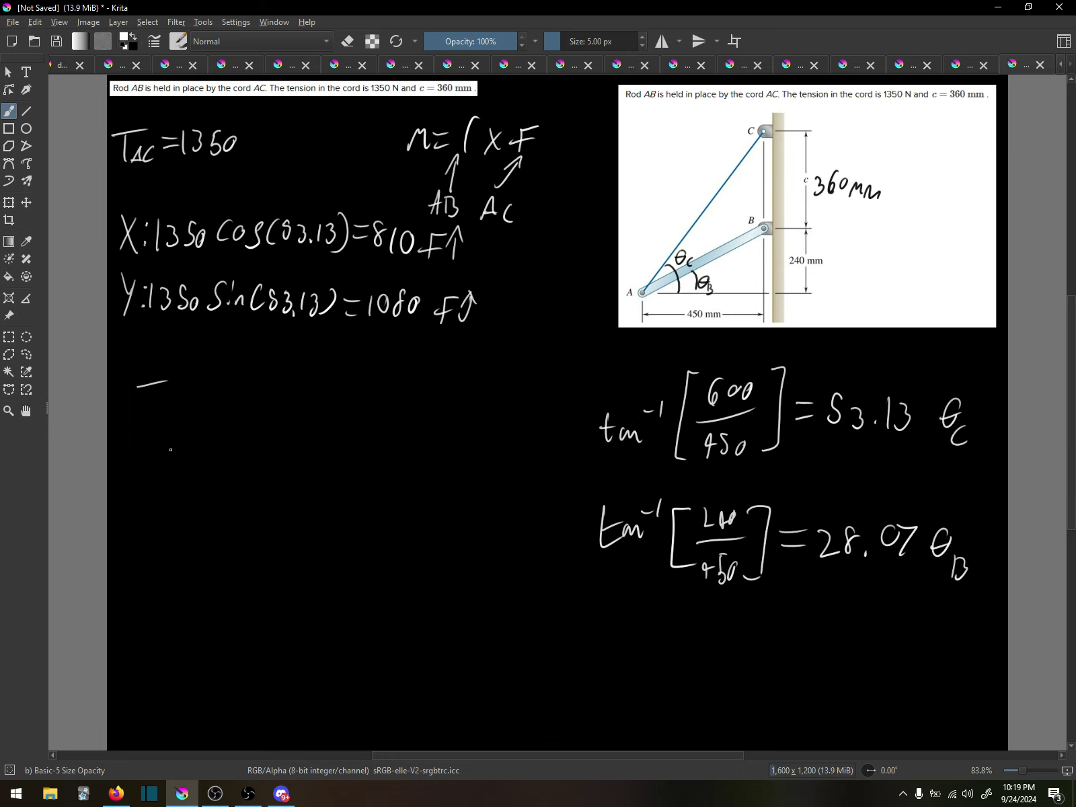
key("ctrl+z")
Step: Trace rod AB in red with a mark at pin B and an arc nearby, then return to white
right_click(726, 255)
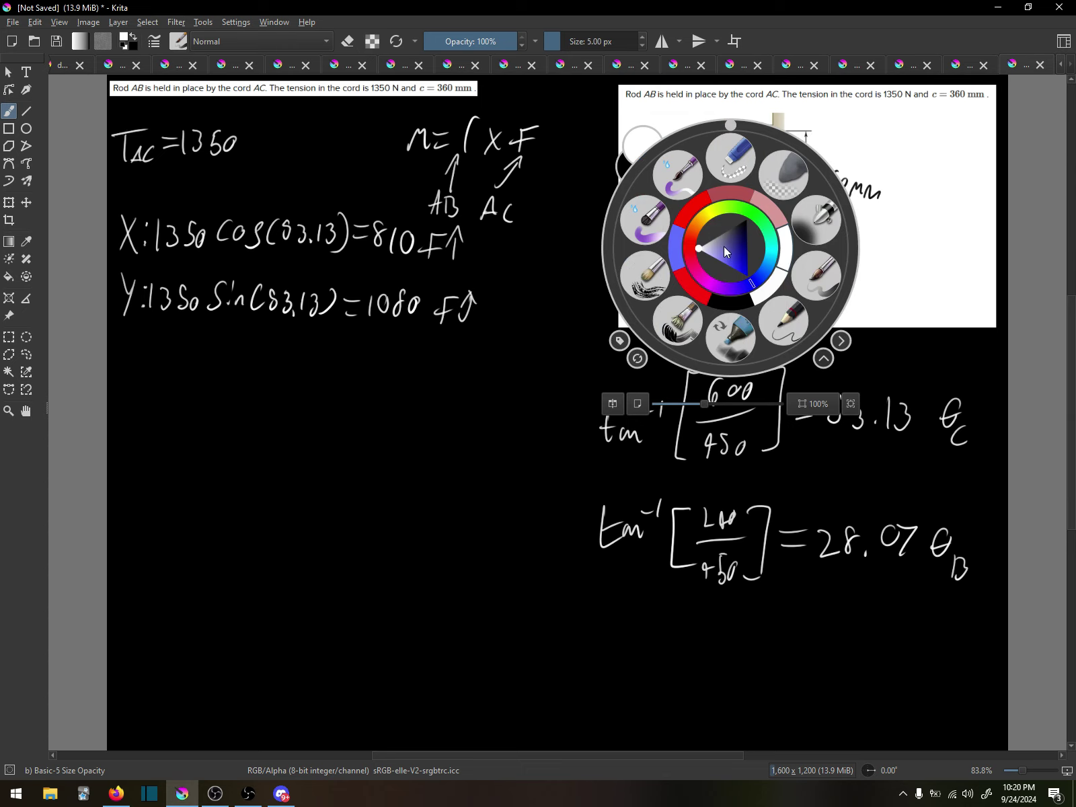
left_click_drag(723, 259, 693, 263)
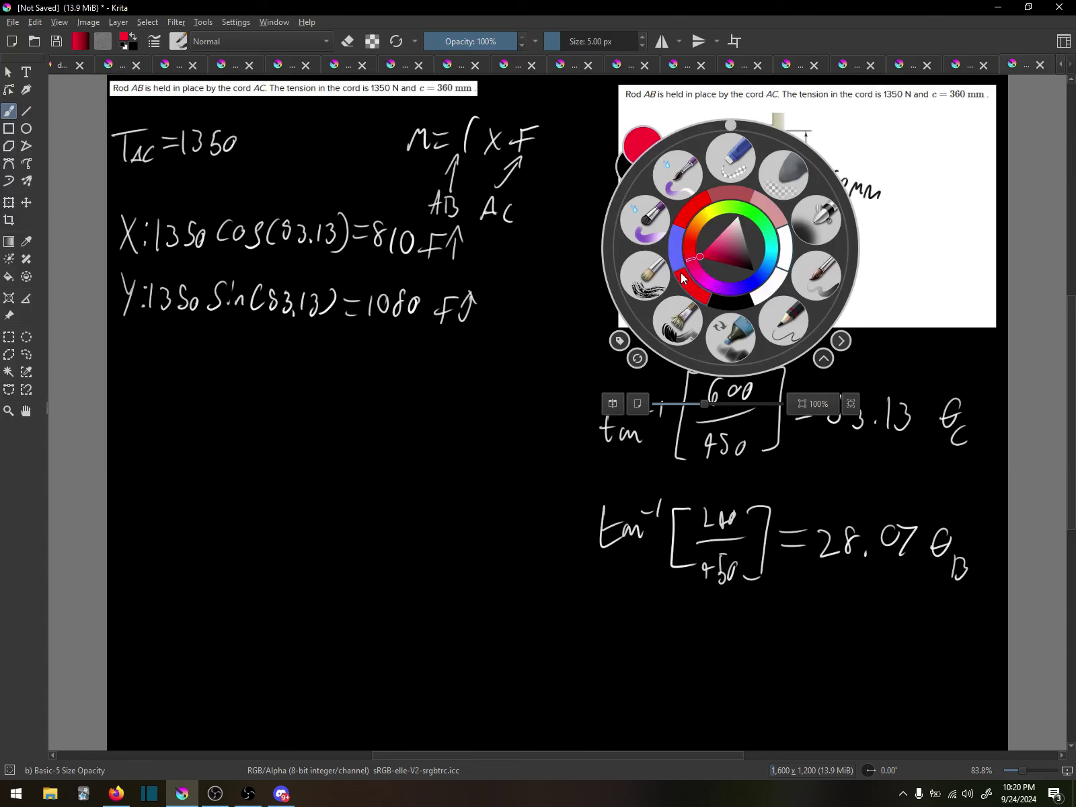
left_click(680, 276)
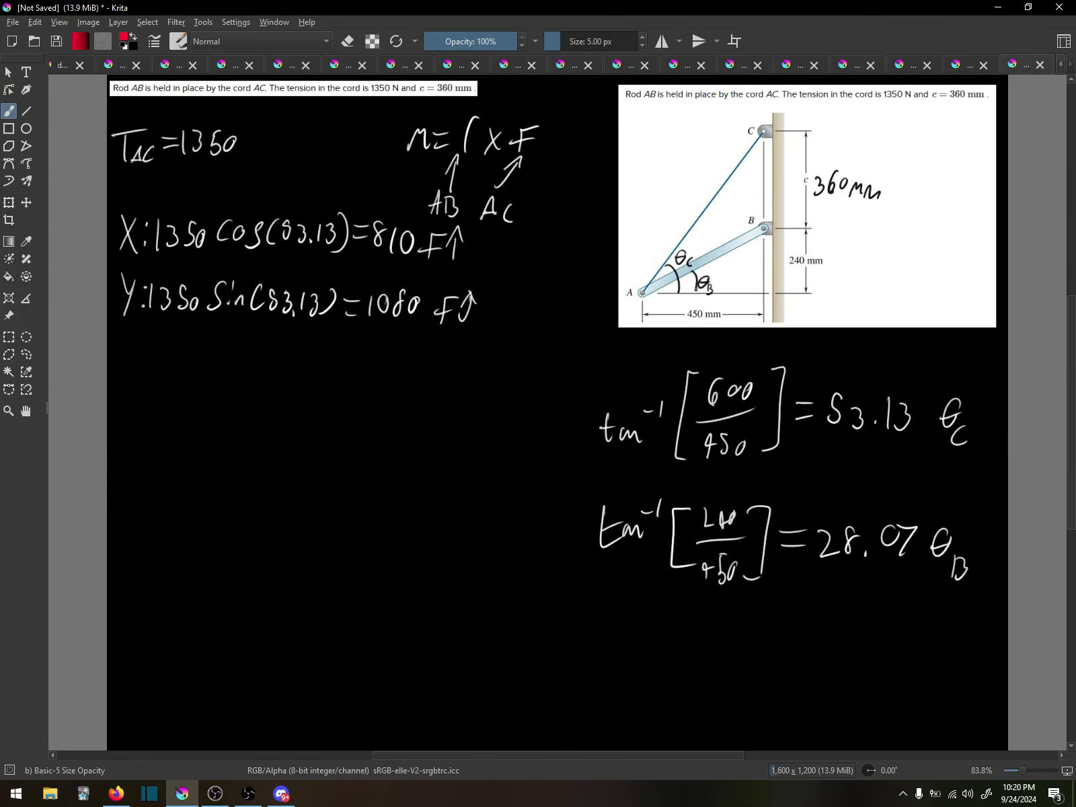
left_click_drag(765, 228, 770, 236)
left_click_drag(650, 293, 761, 232)
left_click_drag(704, 258, 715, 225)
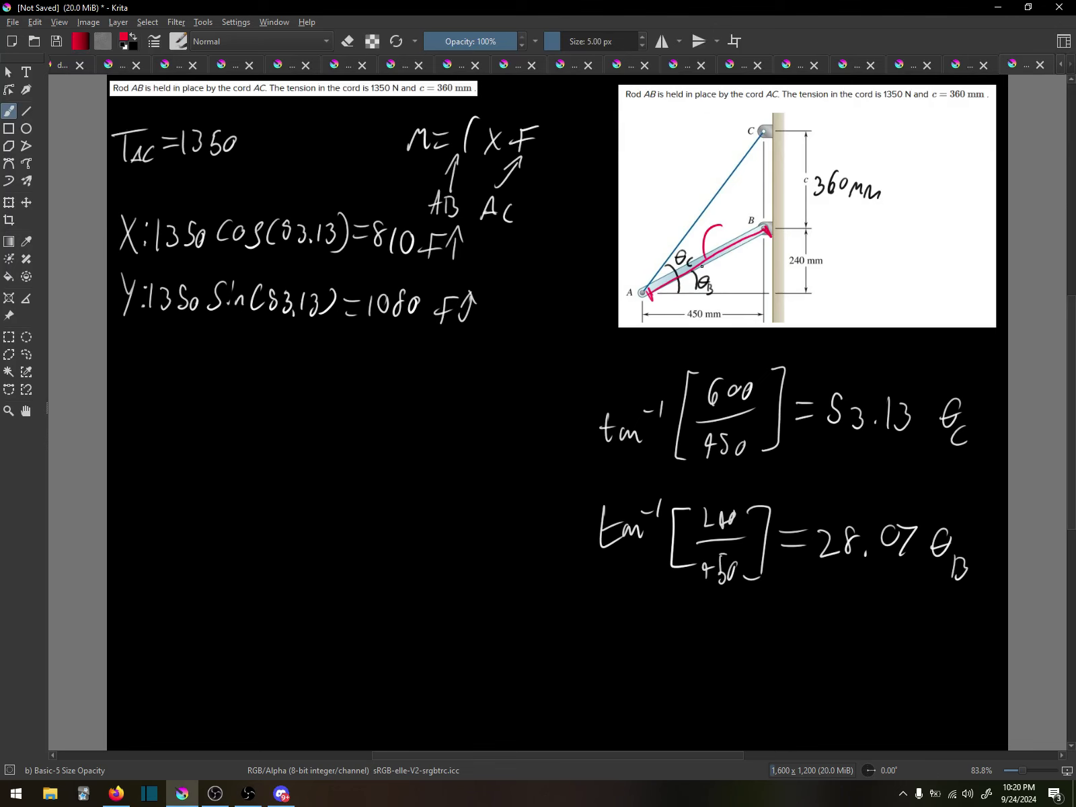
right_click(401, 368)
left_click(411, 330)
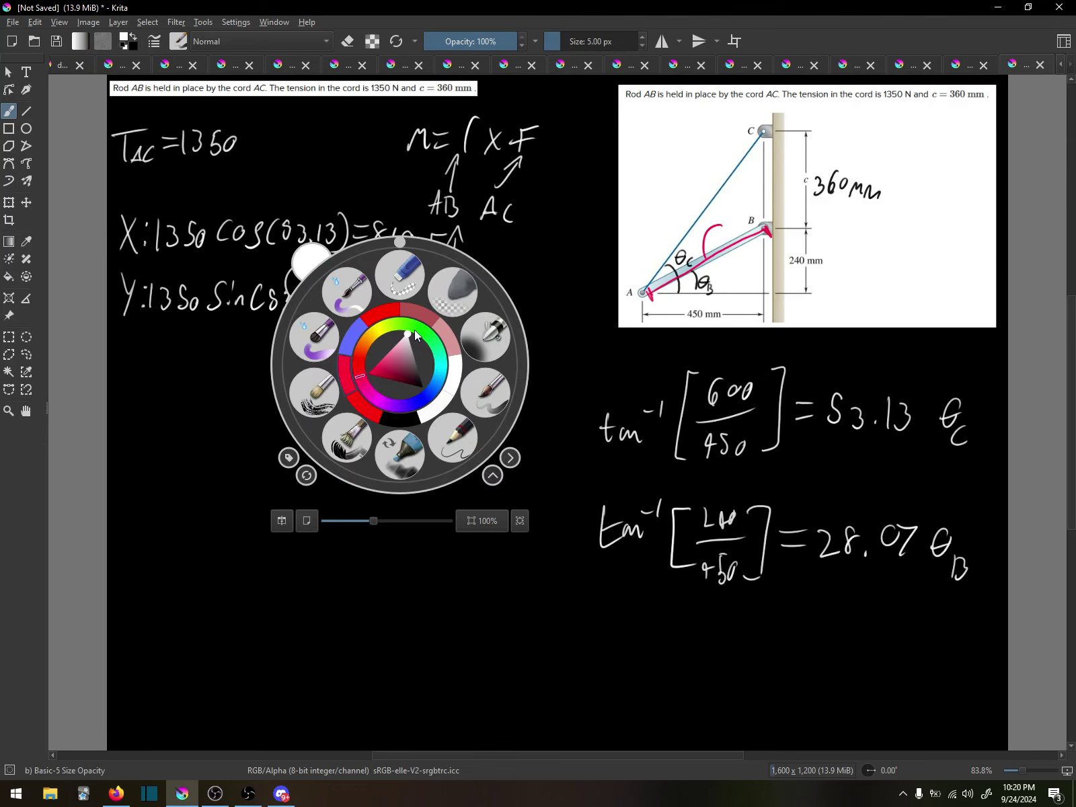
Step: Draw the matrix's left bracket and write the top row, 450 and 240
right_click(409, 341)
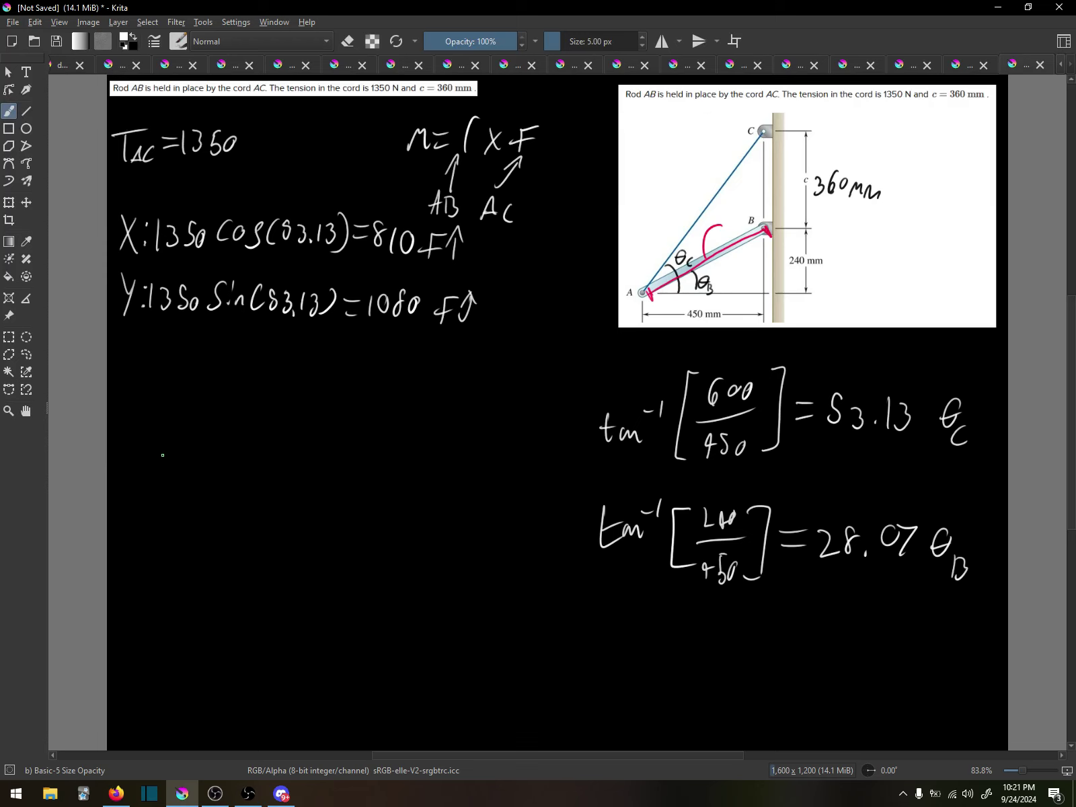
mouse_move(154, 404)
left_mouse_down()
mouse_move(189, 399)
mouse_move(143, 482)
mouse_move(174, 479)
left_mouse_up()
mouse_move(179, 424)
left_mouse_down()
mouse_move(183, 414)
mouse_move(181, 425)
left_mouse_up()
key("ctrl+z")
left_click_drag(182, 408, 196, 424)
mouse_move(214, 416)
left_mouse_down()
mouse_move(207, 428)
mouse_move(267, 407)
mouse_move(271, 425)
left_mouse_up()
mouse_move(279, 407)
left_mouse_down()
mouse_move(282, 418)
mouse_move(291, 413)
left_mouse_up()
left_click_drag(296, 402, 295, 404)
Step: Write 810 and 1080 on the bottom row and draw the closing bracket
mouse_move(182, 448)
left_mouse_down()
mouse_move(183, 471)
mouse_move(198, 472)
left_mouse_up()
left_click_drag(210, 460, 258, 461)
left_click_drag(271, 445, 294, 464)
left_click_drag(294, 453, 304, 446)
key("ctrl+z")
key("ctrl+z")
mouse_move(302, 388)
left_mouse_down()
mouse_move(322, 464)
mouse_move(296, 479)
left_mouse_up()
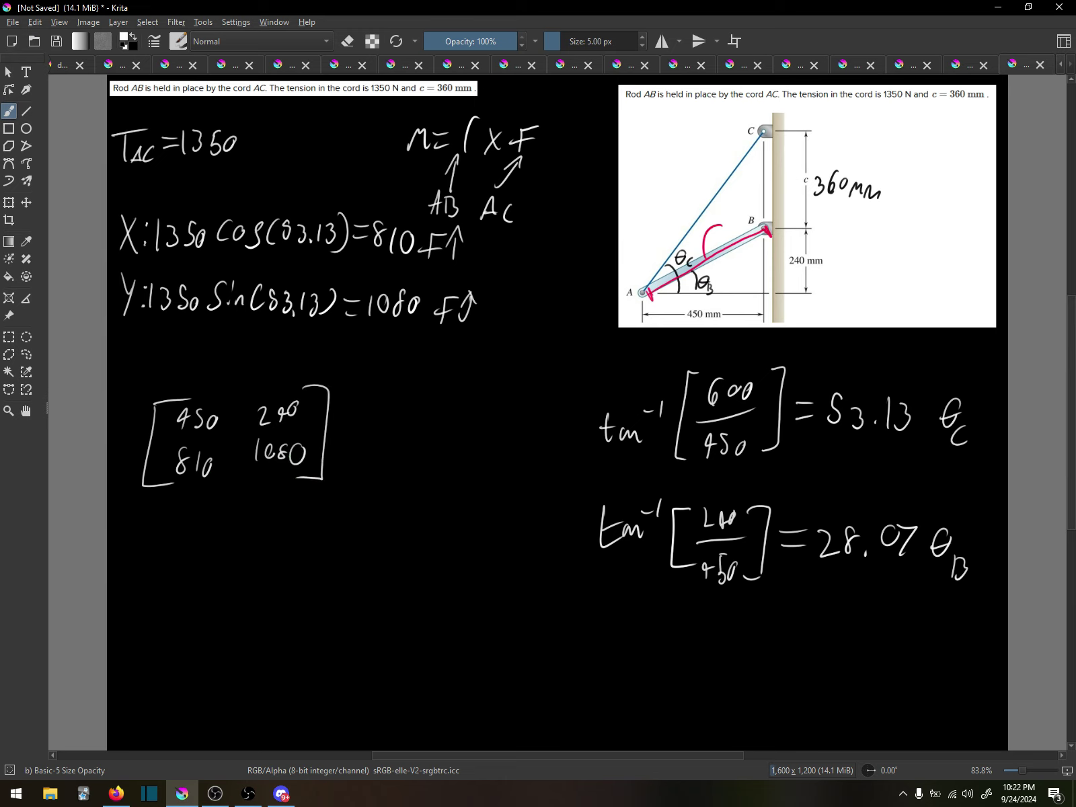
key("alt+Tab")
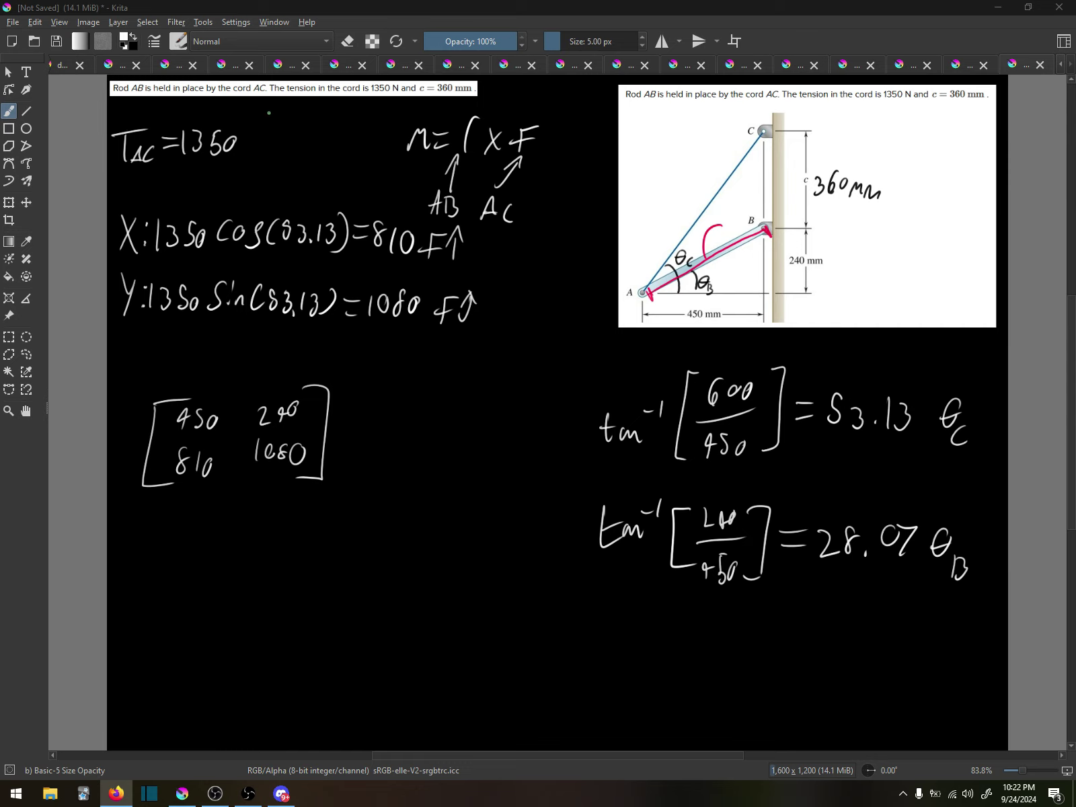
Step: Write M = rF cos θ beside TAC = 1350 near the top of the canvas
mouse_move(268, 134)
left_mouse_down()
mouse_move(277, 120)
mouse_move(288, 132)
left_mouse_up()
mouse_move(288, 121)
left_mouse_down()
mouse_move(311, 133)
mouse_move(342, 121)
left_mouse_up()
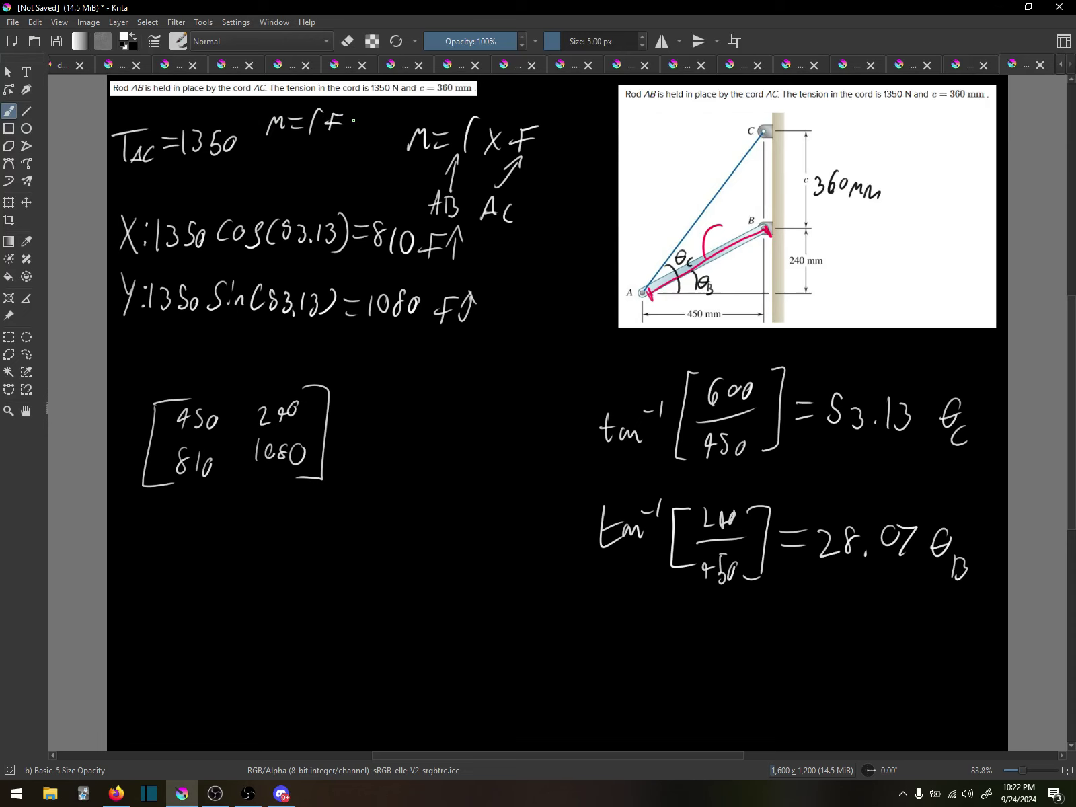
mouse_move(357, 119)
left_mouse_down()
mouse_move(356, 131)
mouse_move(362, 120)
left_mouse_up()
mouse_move(373, 116)
left_mouse_down()
mouse_move(361, 128)
mouse_move(382, 121)
mouse_move(389, 132)
left_mouse_up()
left_click_drag(380, 122, 397, 121)
right_click(189, 491)
right_click(189, 492)
Step: Erase 810, part of 450 and the left bracket of the matrix
key("e")
mouse_move(180, 492)
left_mouse_down()
mouse_move(157, 482)
mouse_move(156, 422)
mouse_move(157, 433)
mouse_move(188, 437)
mouse_move(204, 478)
mouse_move(236, 467)
mouse_move(312, 378)
mouse_move(328, 411)
mouse_move(294, 497)
mouse_move(298, 445)
left_mouse_up()
key("e")
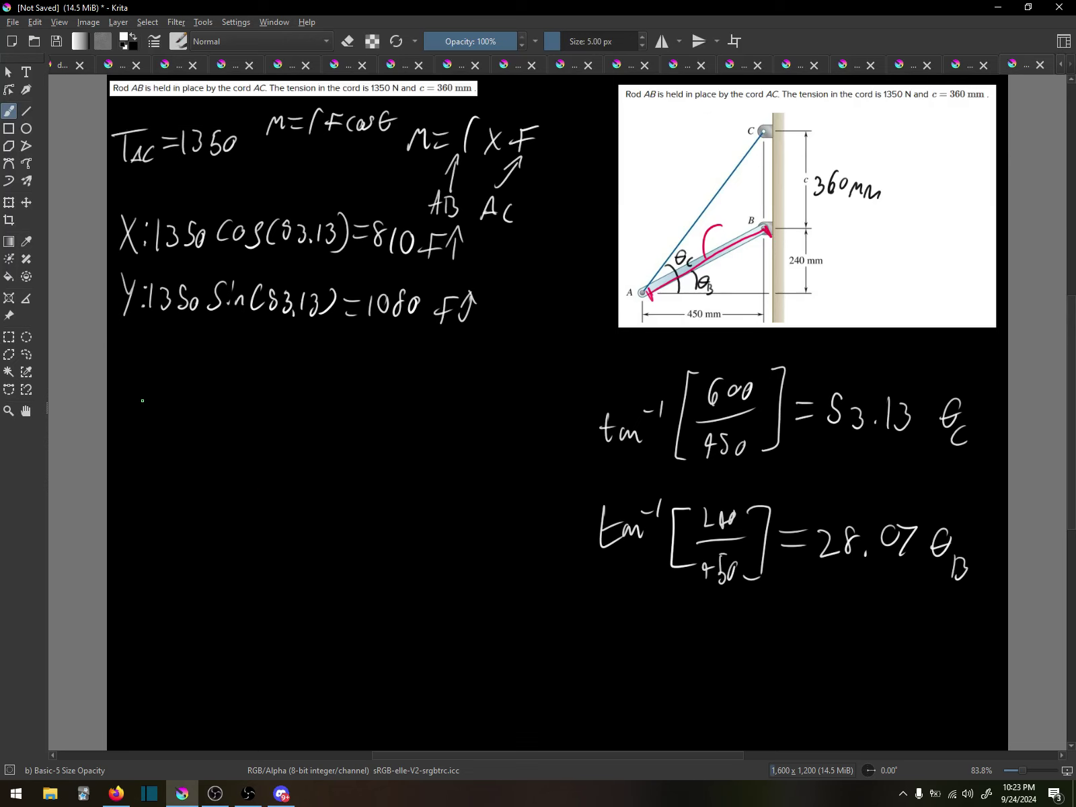
Step: Write M= 610 below the Y component equation
mouse_move(135, 406)
left_mouse_down()
mouse_move(157, 380)
mouse_move(184, 384)
left_mouse_up()
left_click_drag(166, 401, 188, 402)
mouse_move(211, 378)
left_mouse_down()
mouse_move(204, 397)
mouse_move(219, 404)
left_mouse_up()
mouse_move(229, 385)
left_mouse_down()
mouse_move(232, 405)
mouse_move(233, 387)
left_mouse_up()
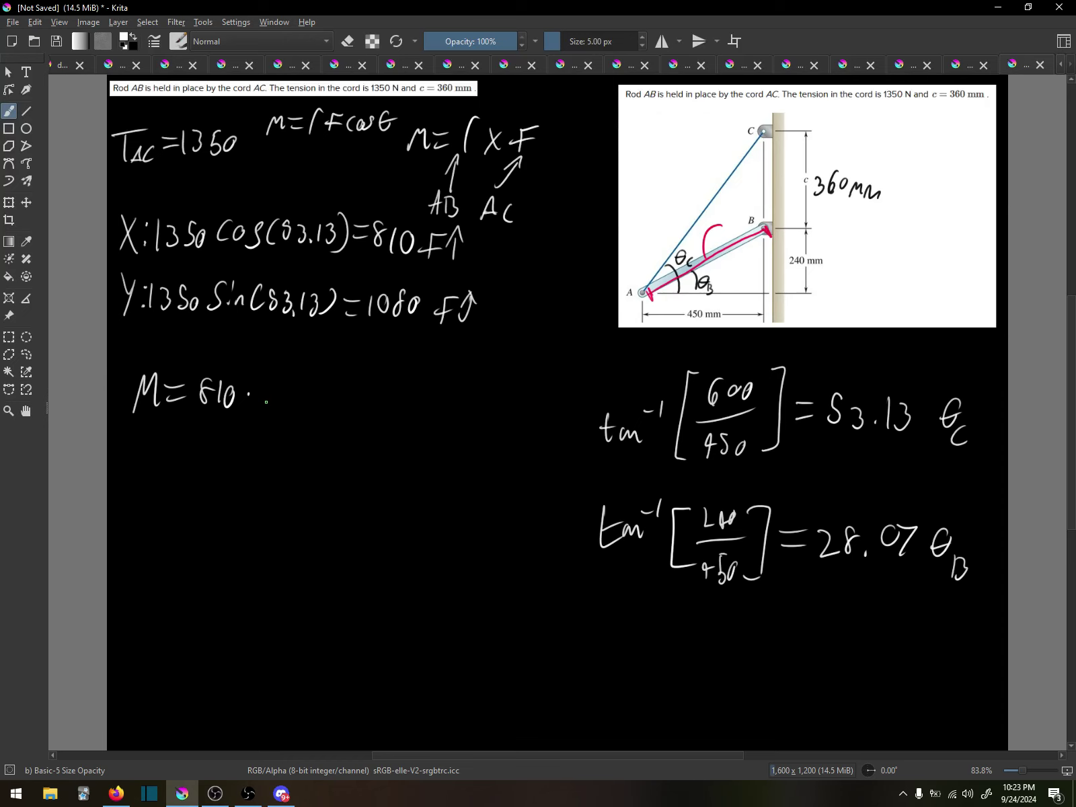
Step: Undo the M= 610 strokes, restore the 450/240/810/1080 matrix, and draw a crossing arrow inside it
key("ctrl+z")
key("ctrl+z")
key("ctrl+z")
key("ctrl+z")
key("ctrl+z")
key("ctrl+z")
key("ctrl+z")
key("ctrl+shift+z")
key("ctrl+shift+z")
key("ctrl+shift+z")
key("ctrl+shift+z")
key("ctrl+shift+z")
key("ctrl+shift+z")
key("ctrl+shift+z")
key("ctrl+shift+z")
key("ctrl+shift+z")
key("ctrl+shift+z")
key("ctrl+shift+z")
key("ctrl+shift+z")
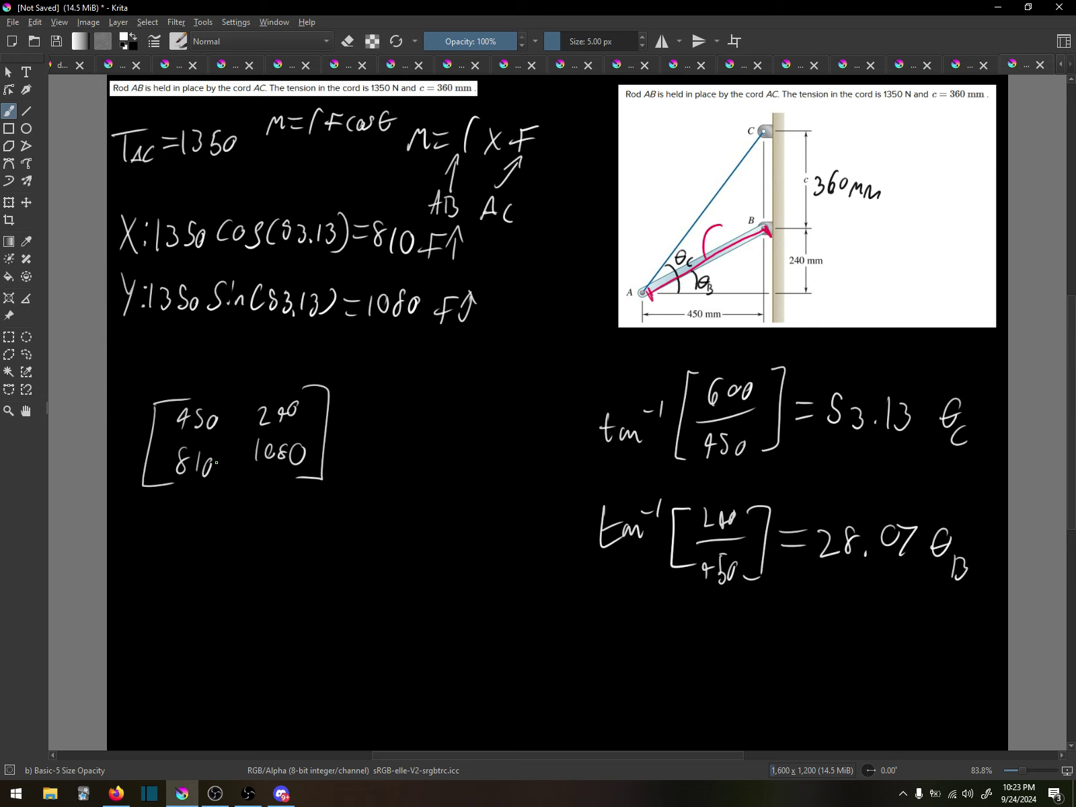
mouse_move(253, 421)
left_mouse_down()
mouse_move(231, 443)
mouse_move(240, 452)
mouse_move(215, 422)
mouse_move(239, 456)
left_mouse_up()
Step: Write the first term (810·240) below the matrix
left_click_drag(192, 554, 192, 556)
mouse_move(208, 554)
left_mouse_down()
mouse_move(208, 579)
mouse_move(225, 562)
mouse_move(279, 577)
left_mouse_up()
left_click_drag(288, 558, 283, 559)
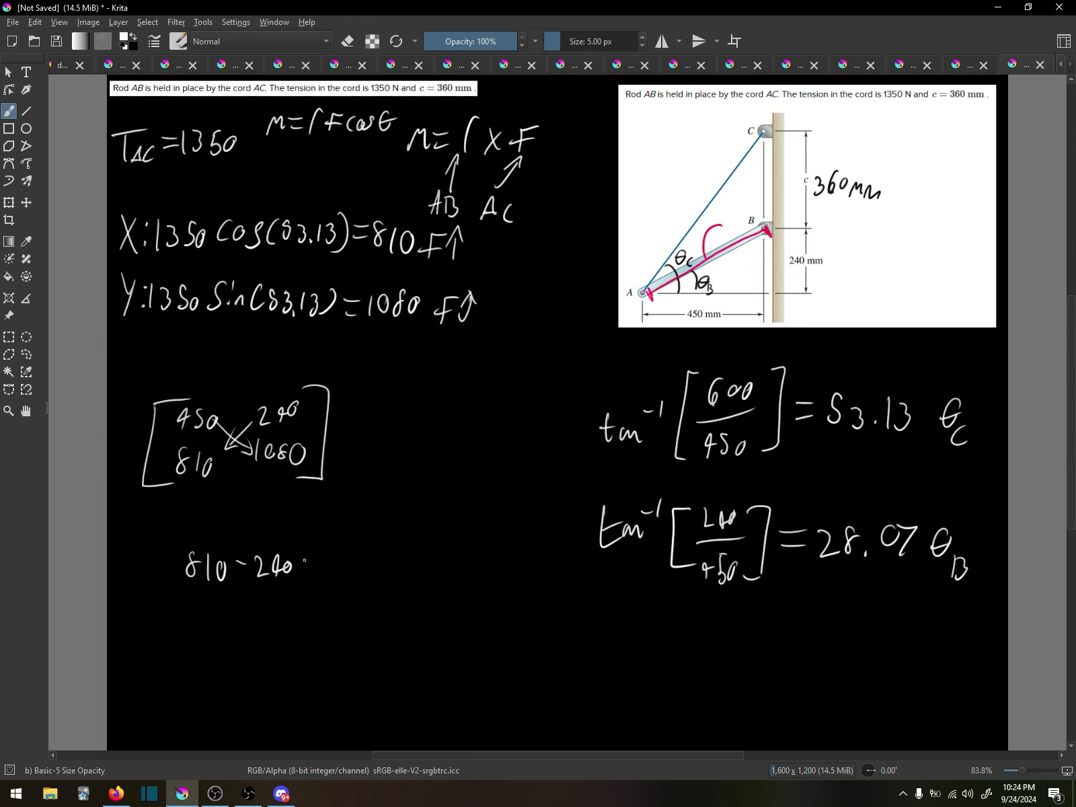
key("ctrl+z")
key("ctrl+z")
key("ctrl+z")
Step: Add a minus sign and the second term (450·1080)
key("ctrl+z")
left_click_drag(255, 563, 274, 579)
left_click_drag(279, 569, 276, 593)
mouse_move(187, 546)
left_mouse_down()
mouse_move(177, 578)
mouse_move(186, 600)
left_mouse_up()
mouse_move(305, 568)
left_mouse_down()
mouse_move(321, 567)
mouse_move(326, 585)
left_mouse_up()
left_click_drag(350, 565, 352, 580)
left_click_drag(361, 562, 358, 579)
key("ctrl+z")
left_click_drag(359, 558, 404, 576)
left_click_drag(416, 565, 431, 561)
left_click_drag(441, 562, 444, 587)
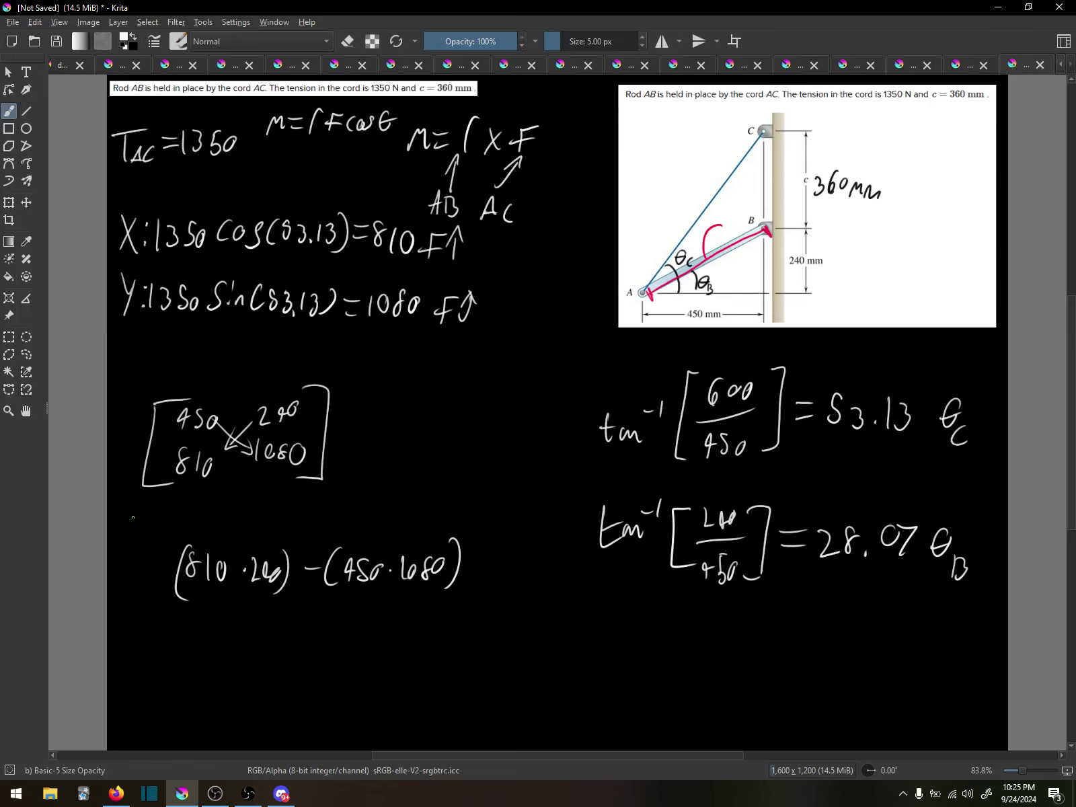
Step: Write −291600 under the expression and erase the stray trailing 8
mouse_move(209, 622)
left_mouse_down()
mouse_move(268, 634)
mouse_move(294, 618)
left_mouse_up()
left_click_drag(306, 617, 316, 625)
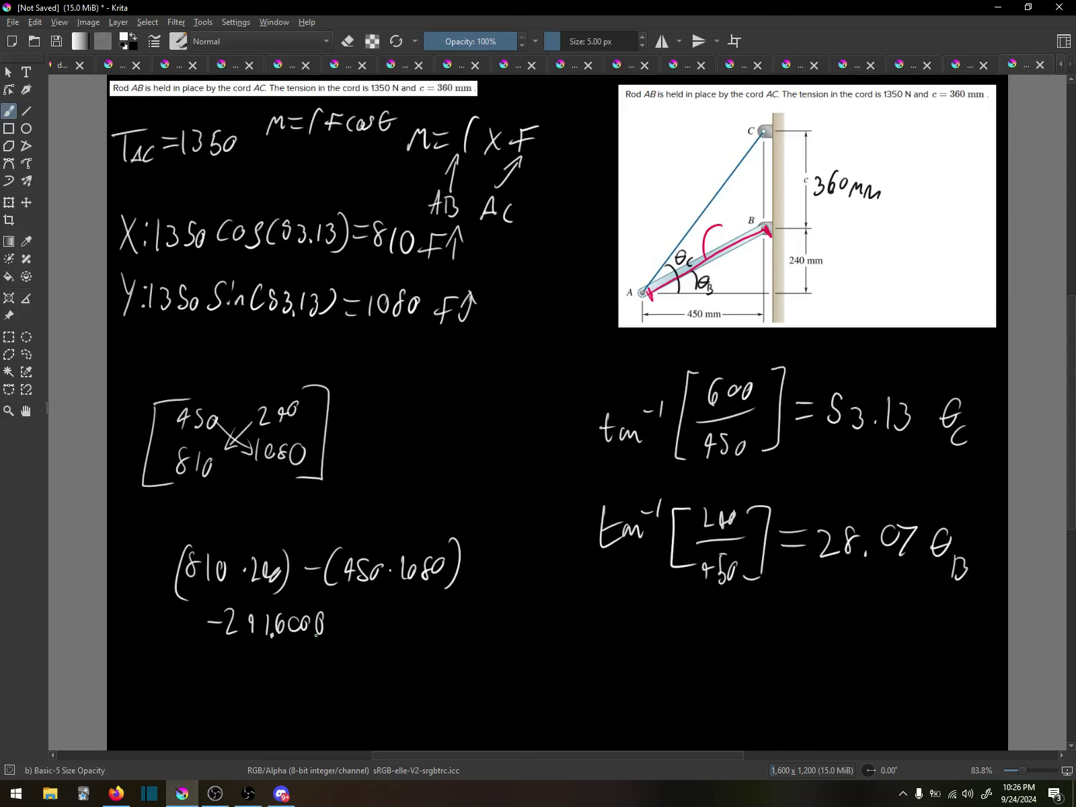
key("e")
left_click_drag(312, 630, 330, 625)
key("e")
key("alt+Tab")
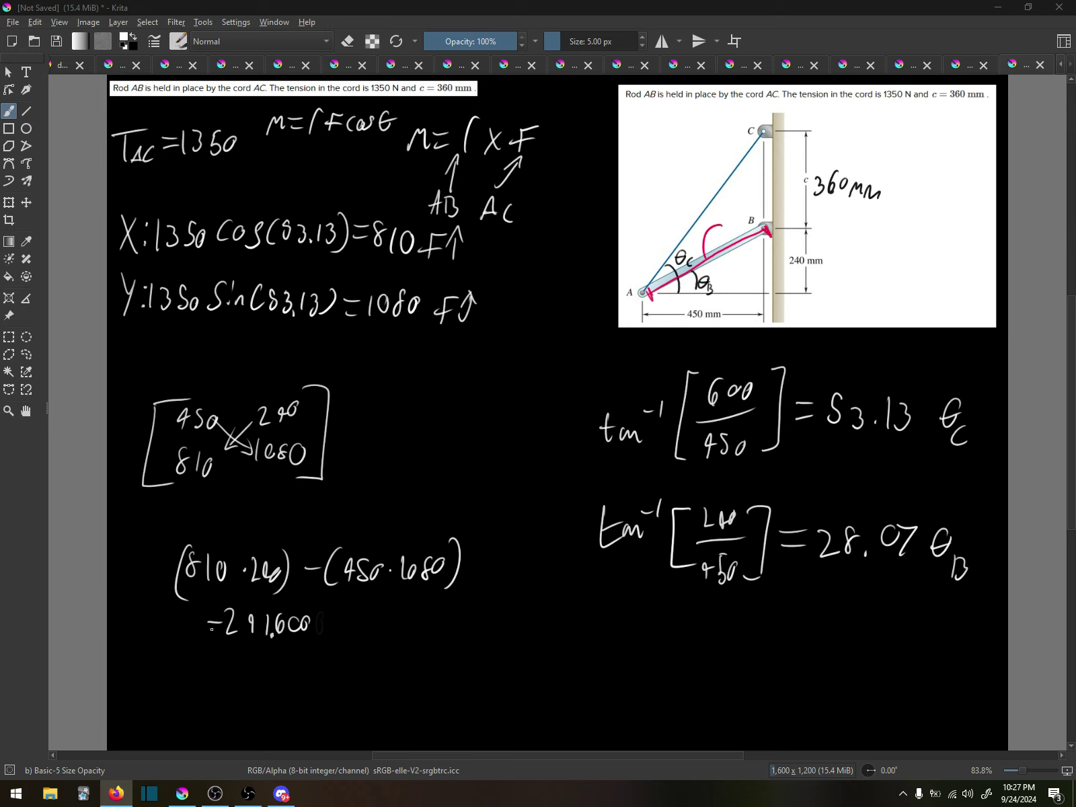
Step: Erase the minus sign from the −291,600 result
key("e")
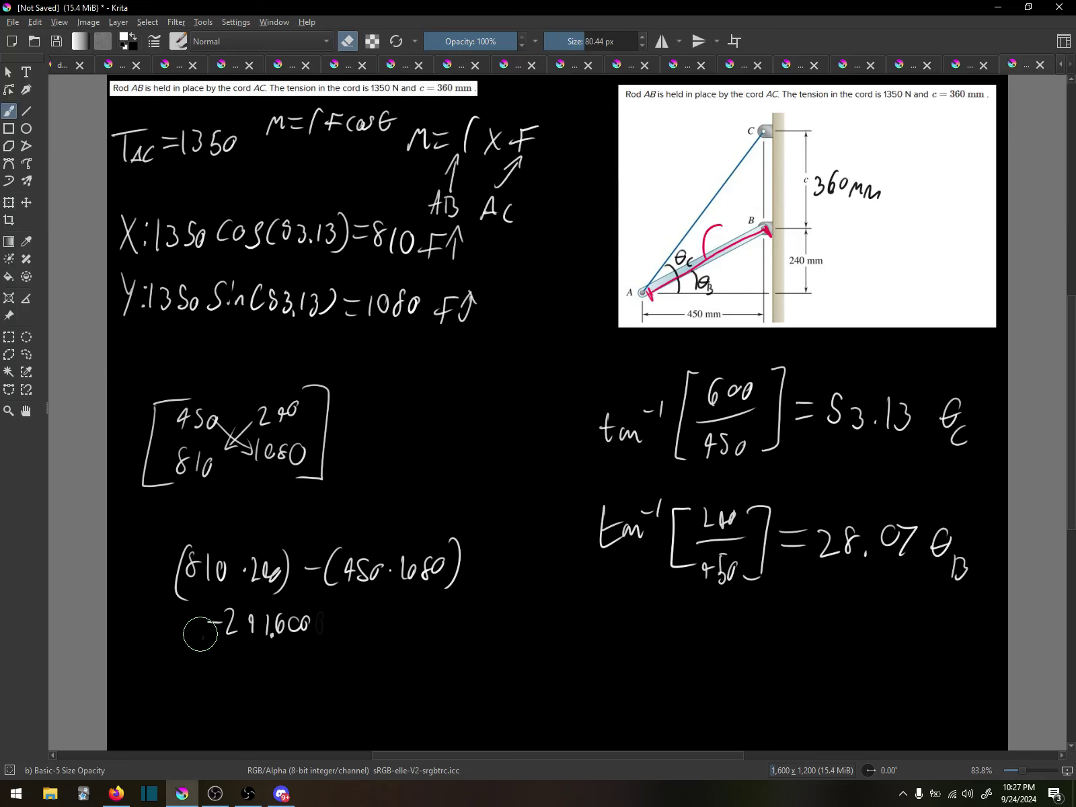
left_click_drag(199, 629, 200, 652)
key("e")
Step: Box 291,600, then erase the working and boxed answer below the matrix
mouse_move(209, 598)
left_mouse_down()
mouse_move(206, 641)
mouse_move(309, 584)
mouse_move(318, 651)
left_mouse_up()
left_click_drag(206, 650, 318, 647)
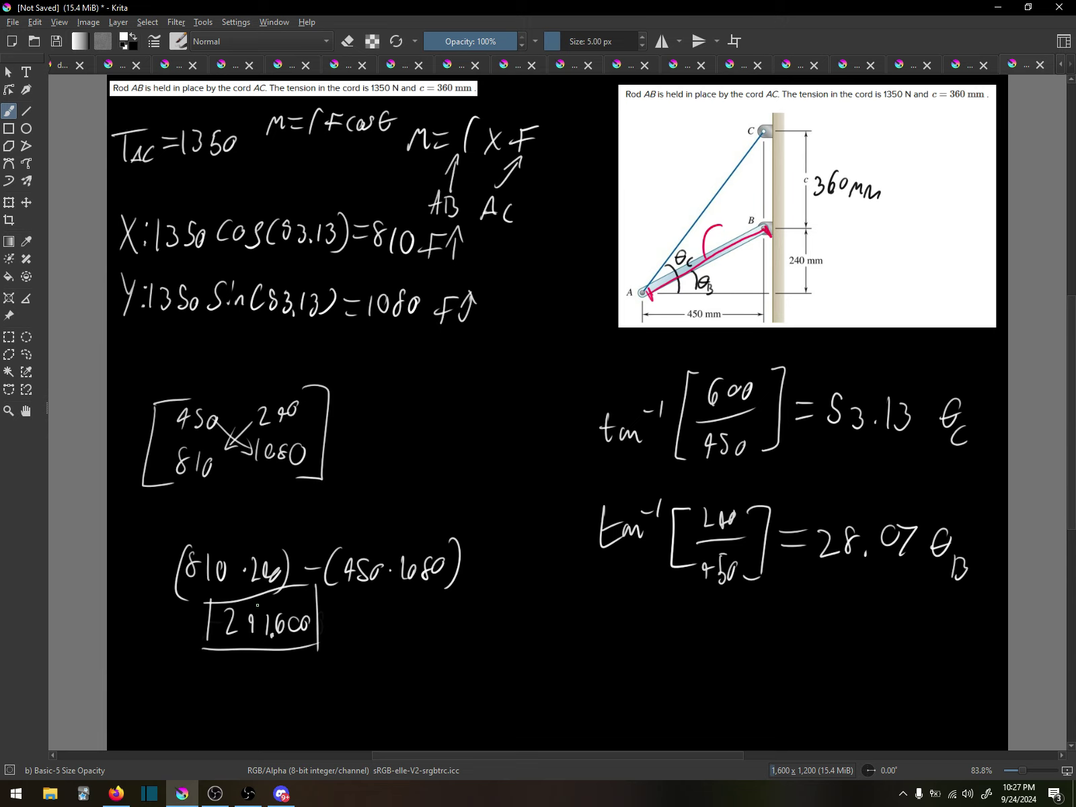
key("e")
mouse_move(212, 622)
left_mouse_down()
mouse_move(202, 577)
mouse_move(179, 593)
mouse_move(200, 553)
mouse_move(232, 551)
mouse_move(295, 572)
mouse_move(364, 547)
mouse_move(452, 553)
mouse_move(423, 589)
mouse_move(374, 603)
mouse_move(357, 570)
mouse_move(258, 661)
mouse_move(264, 586)
mouse_move(219, 639)
mouse_move(223, 613)
left_mouse_up()
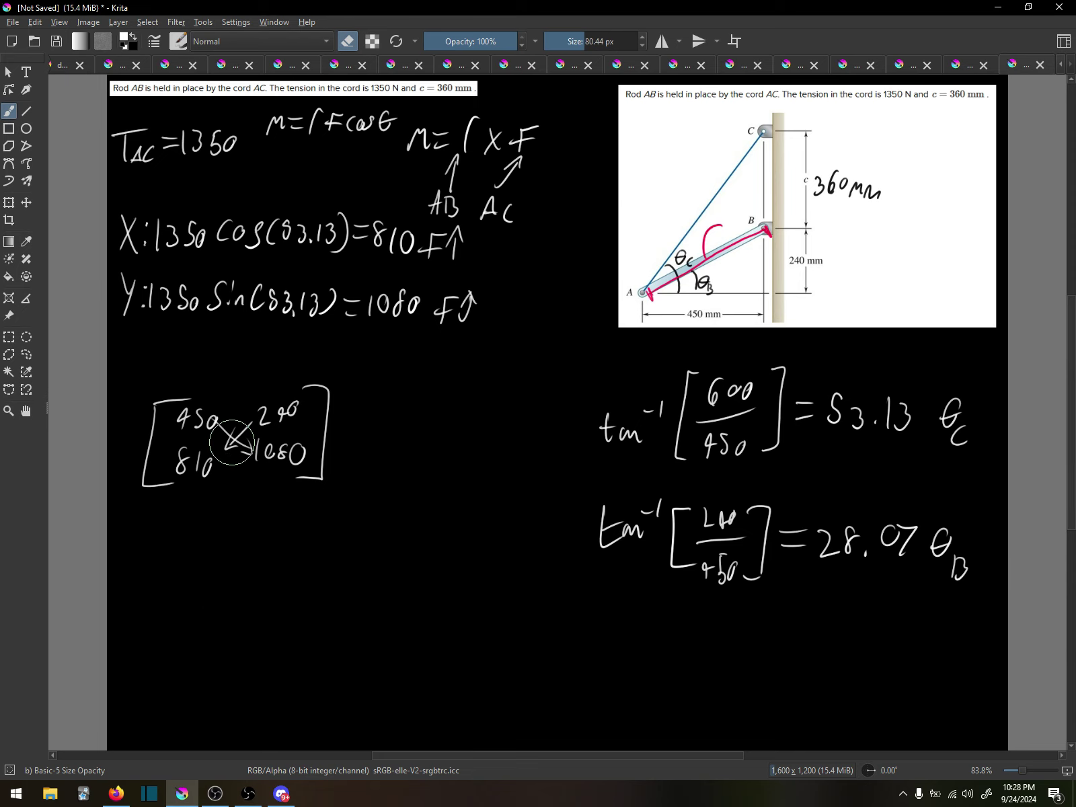
Step: Write the bracketed product [450·1080] below the matrix
key("e")
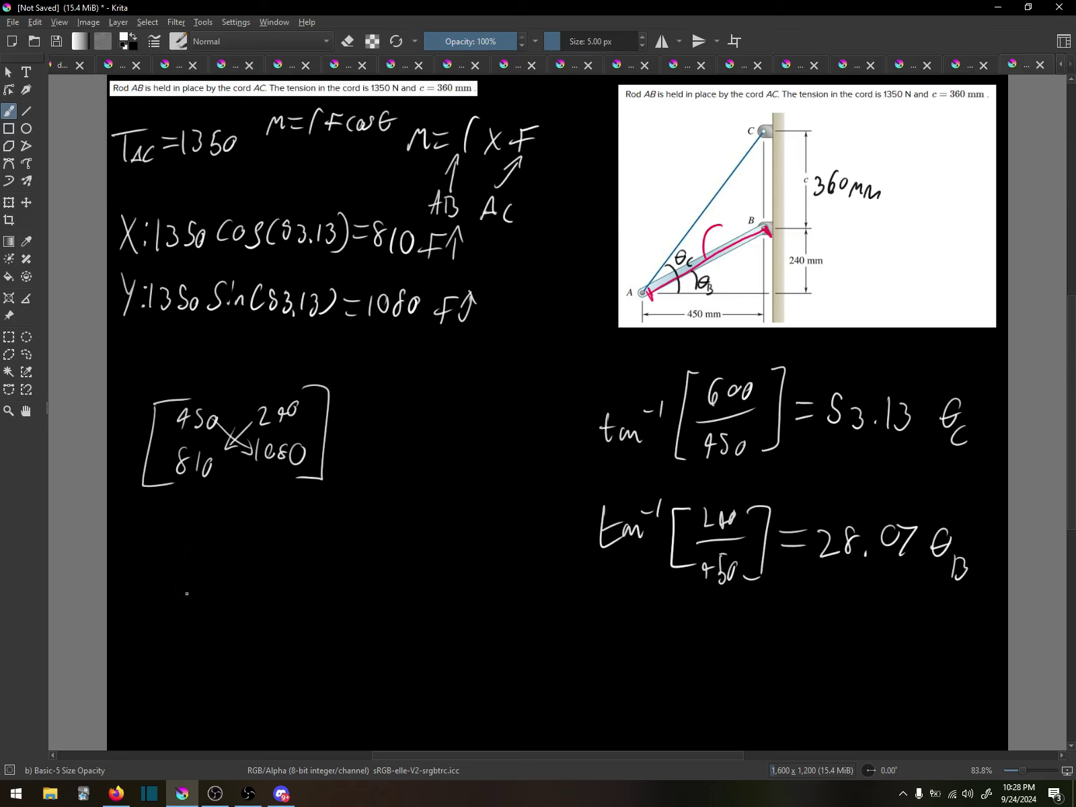
mouse_move(187, 593)
left_mouse_down()
mouse_move(209, 579)
mouse_move(204, 607)
left_mouse_up()
left_click_drag(225, 590, 248, 609)
left_click(237, 600)
mouse_move(262, 587)
left_mouse_down()
mouse_move(269, 606)
mouse_move(276, 592)
left_mouse_up()
mouse_move(293, 585)
left_mouse_down()
mouse_move(317, 583)
mouse_move(271, 614)
left_mouse_up()
left_click_drag(187, 561, 191, 617)
Step: Add a minus sign and the second bracket [240·810]
mouse_move(340, 595)
left_mouse_down()
mouse_move(383, 614)
mouse_move(408, 592)
mouse_move(445, 594)
left_mouse_up()
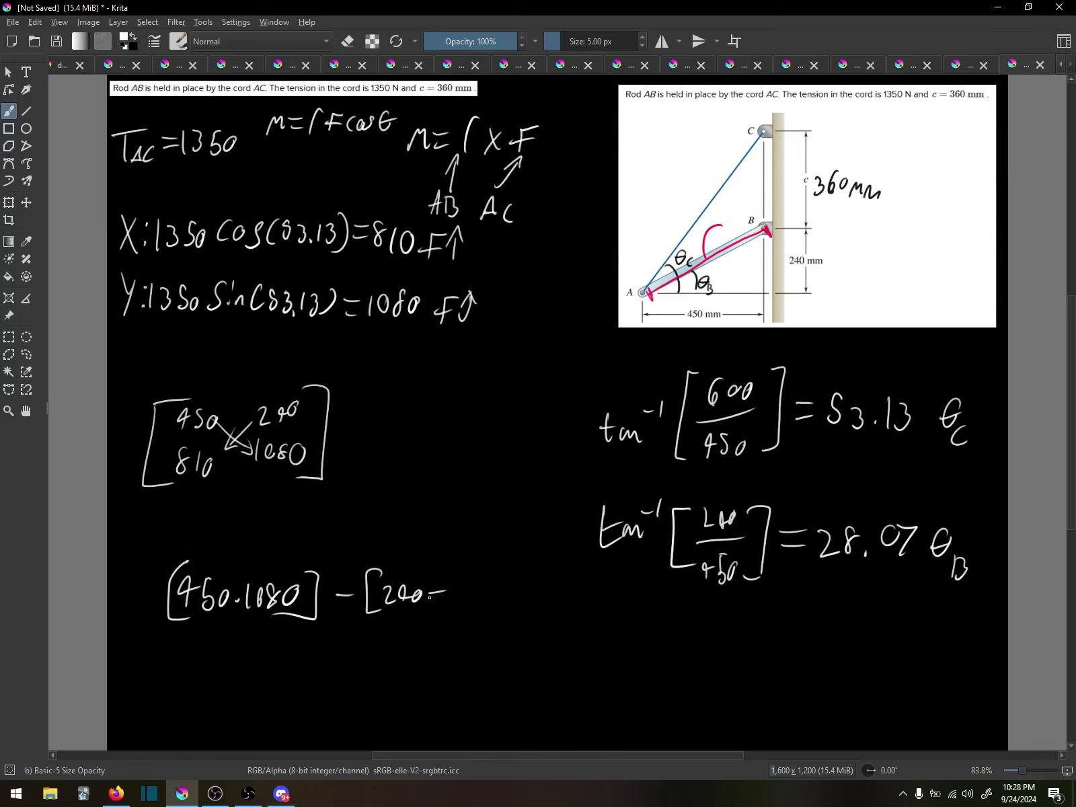
key("ctrl+z")
left_click(432, 595)
left_click_drag(460, 587, 457, 585)
mouse_move(469, 580)
left_mouse_down()
mouse_move(466, 603)
mouse_move(479, 583)
mouse_move(488, 607)
mouse_move(499, 564)
mouse_move(474, 613)
left_mouse_up()
key("ctrl+z")
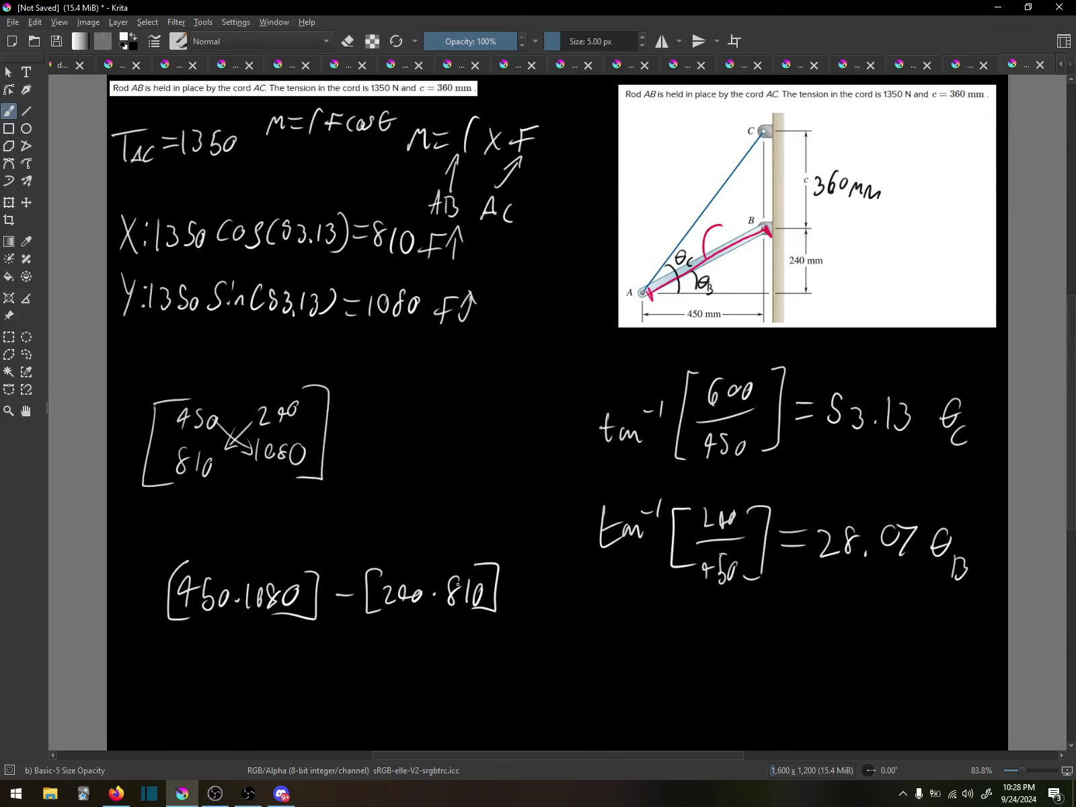
Step: Write 291.6 beneath the expression and draw a box around it
mouse_move(251, 663)
left_mouse_down()
mouse_move(265, 686)
mouse_move(317, 683)
left_mouse_up()
key("ctrl+z")
left_click(312, 682)
left_click_drag(325, 659, 319, 676)
mouse_move(229, 701)
left_mouse_down()
mouse_move(236, 658)
mouse_move(323, 647)
mouse_move(336, 704)
left_mouse_up()
left_click_drag(226, 704, 313, 699)
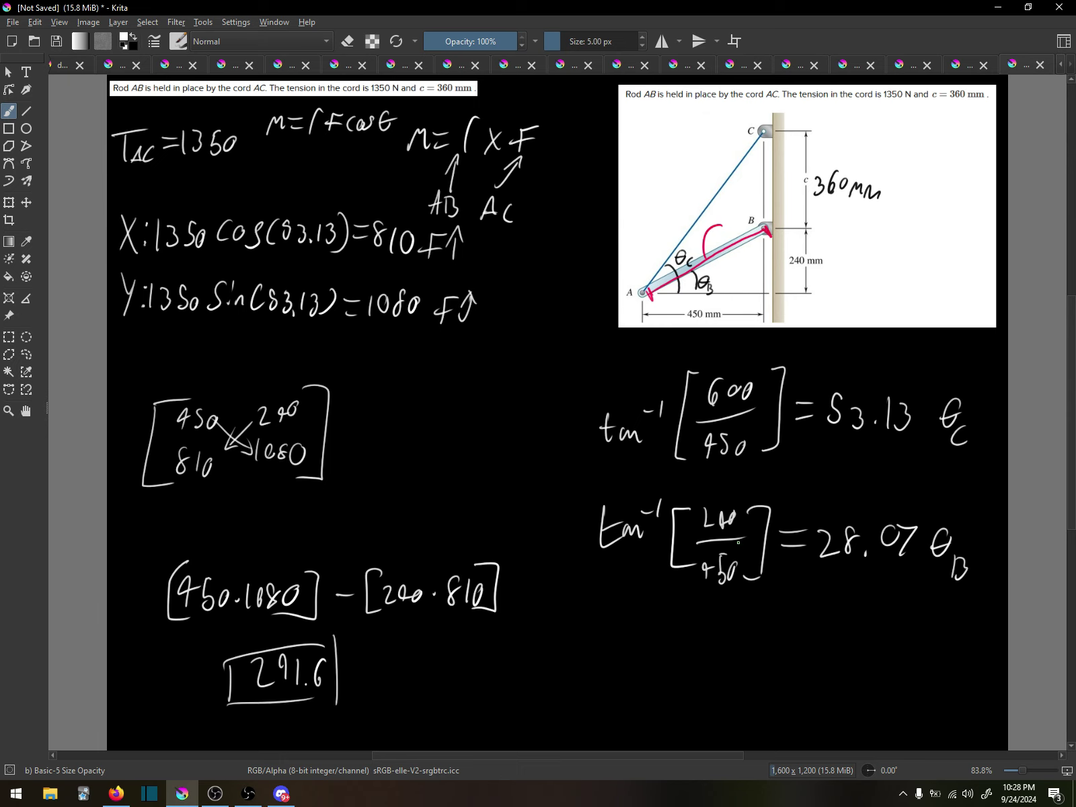